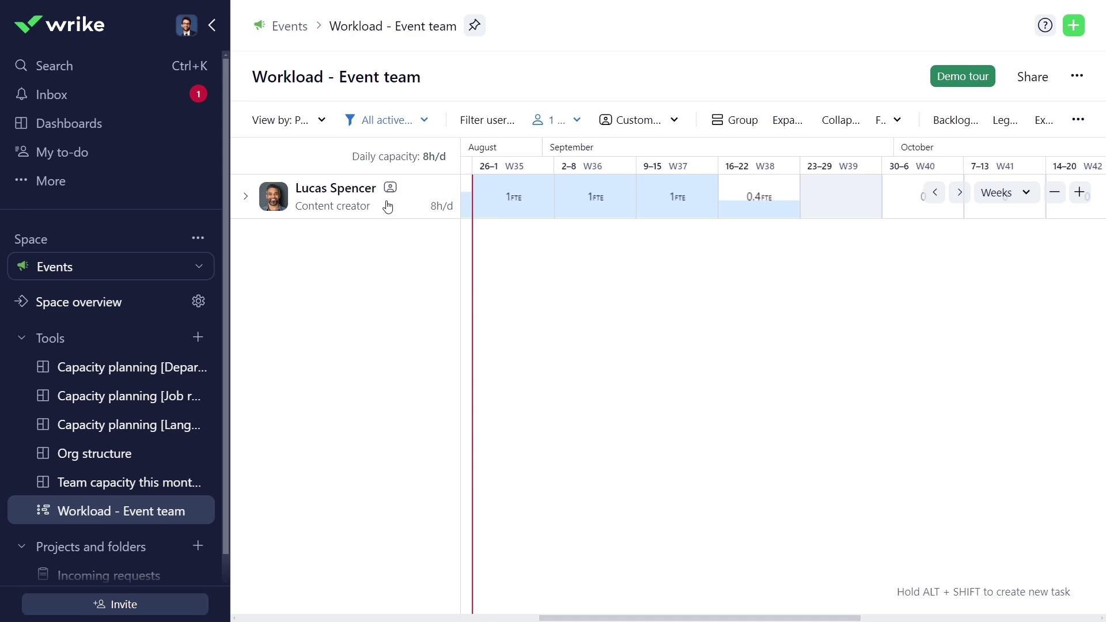
# Filter the users by profile fields to French speakers located in Marseille.
pyautogui.moveTo(390, 189)
pyautogui.scroll(-3, 503, 191)
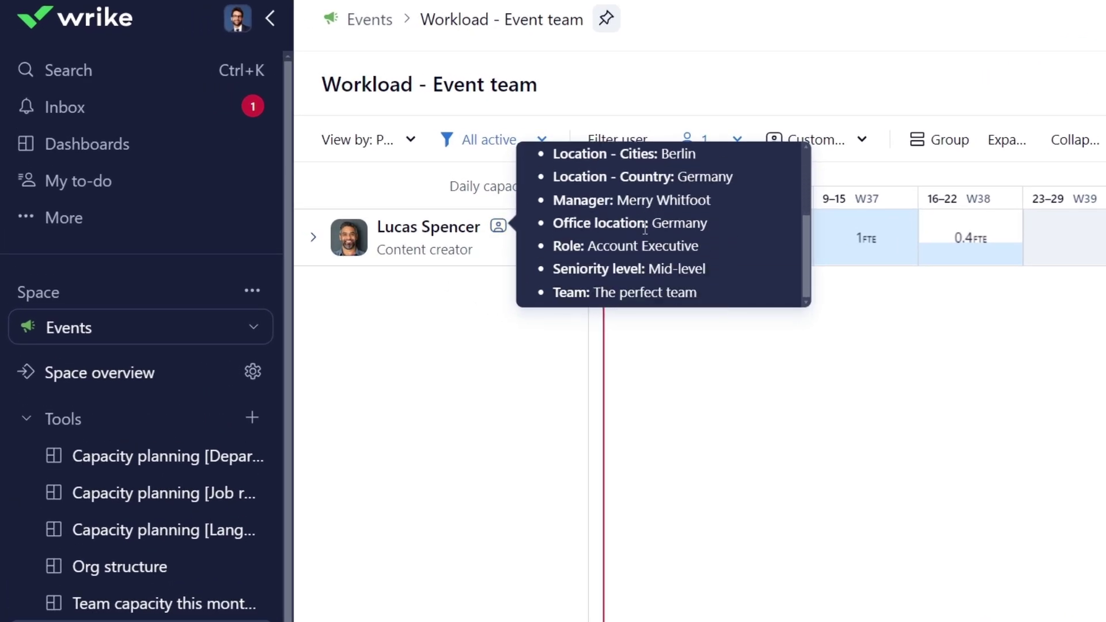
pyautogui.scroll(3, 645, 230)
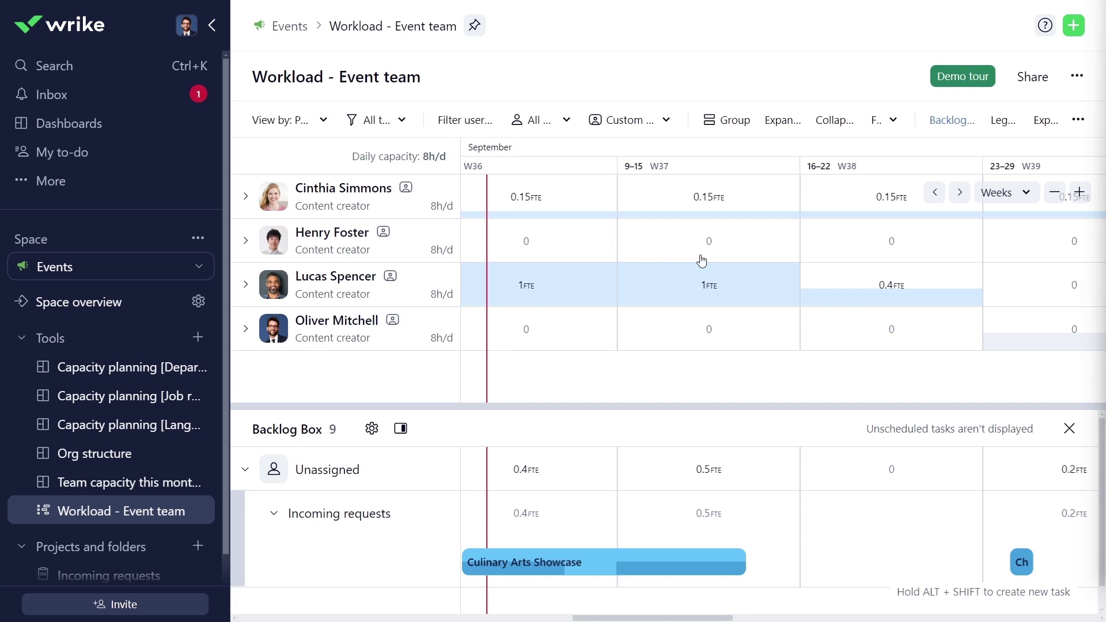
pyautogui.click(644, 124)
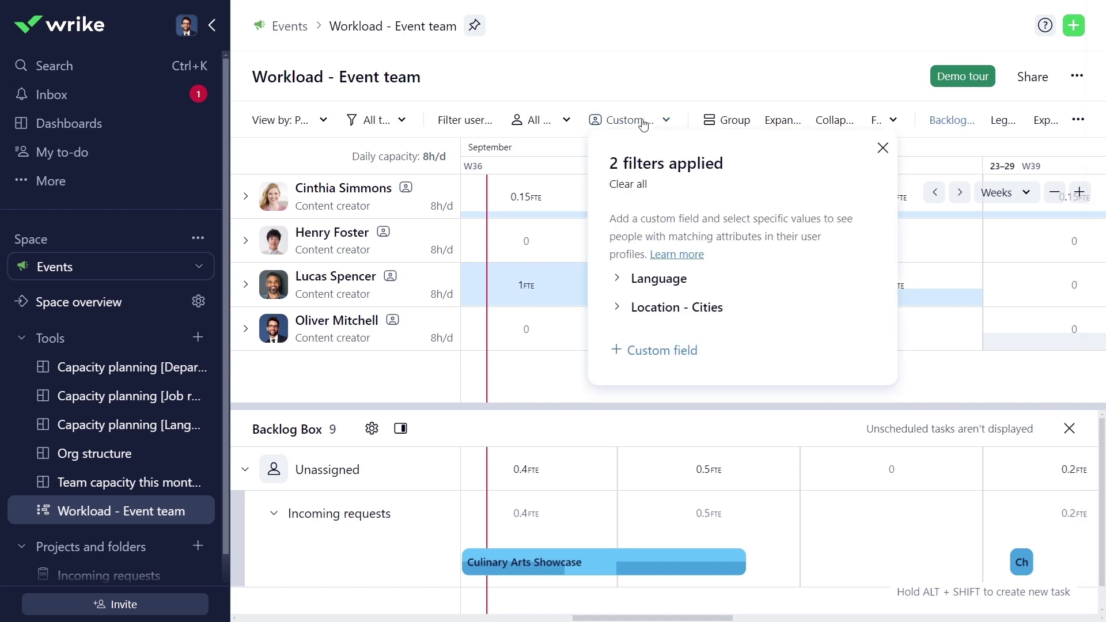
pyautogui.click(630, 276)
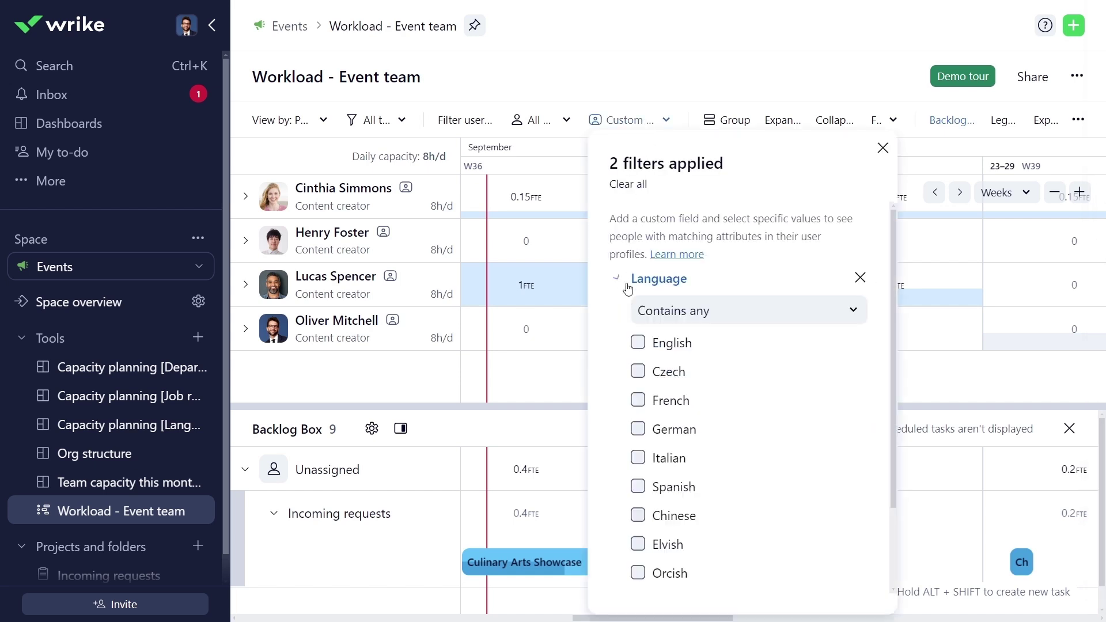
pyautogui.click(638, 401)
pyautogui.scroll(-2, 612, 536)
pyautogui.scroll(-3, 612, 539)
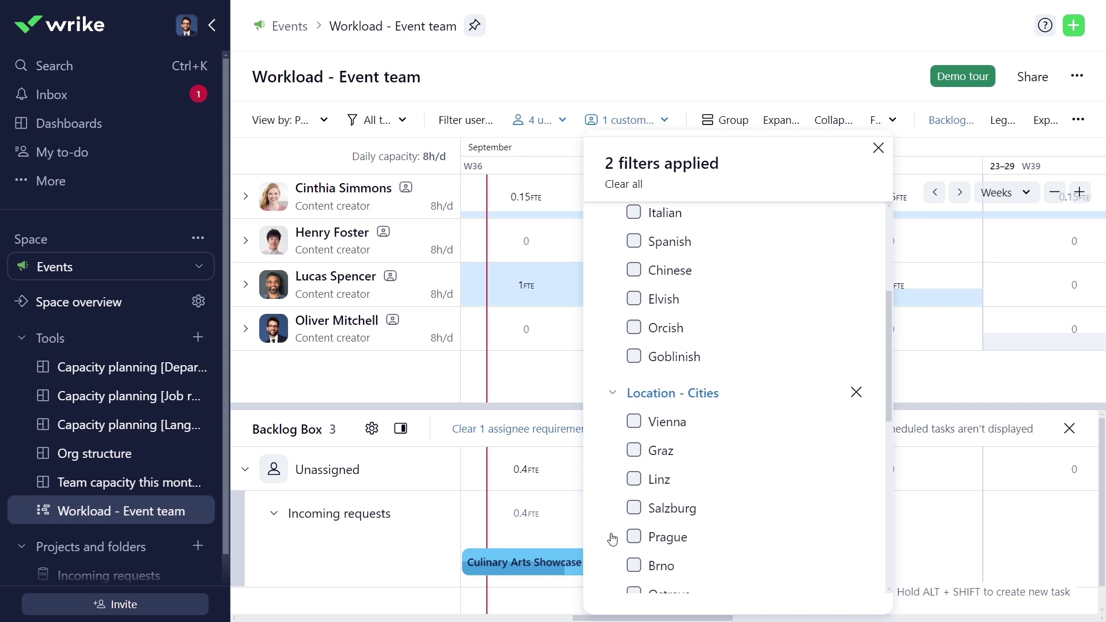
pyautogui.scroll(-5, 612, 539)
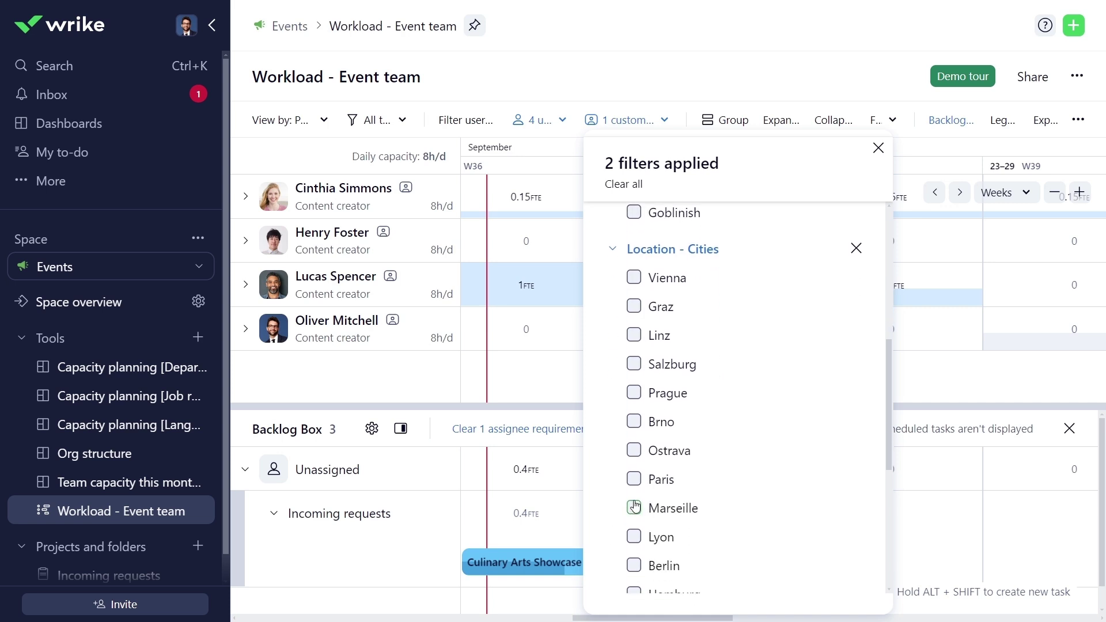
pyautogui.click(634, 507)
pyautogui.press('Escape')
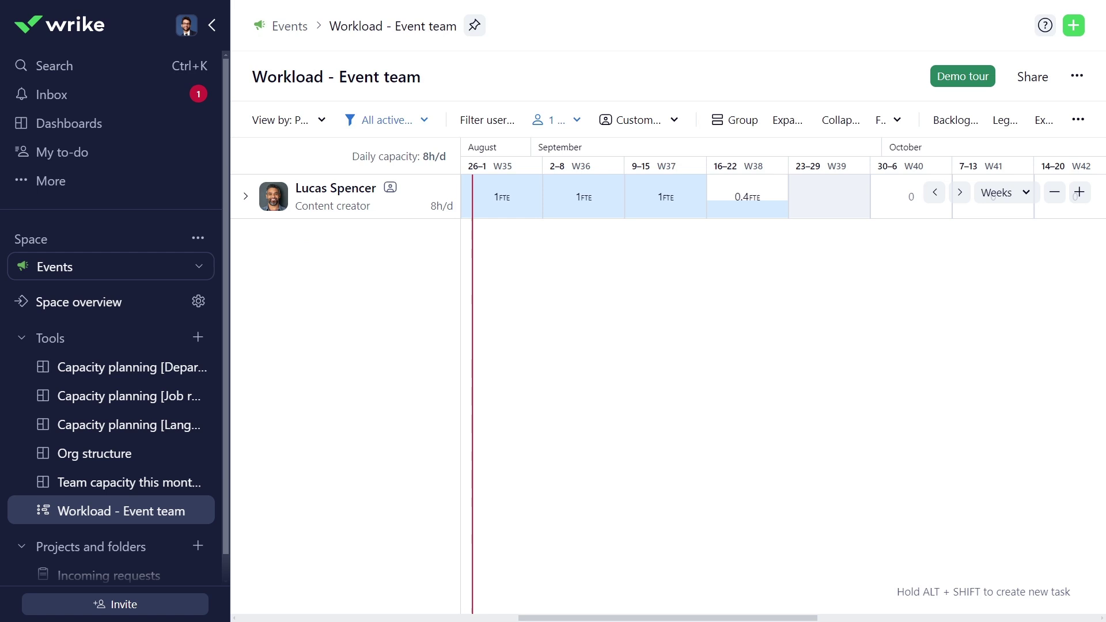
# Go to the account's Users settings page with the navigation sidebar collapsed.
pyautogui.click(187, 26)
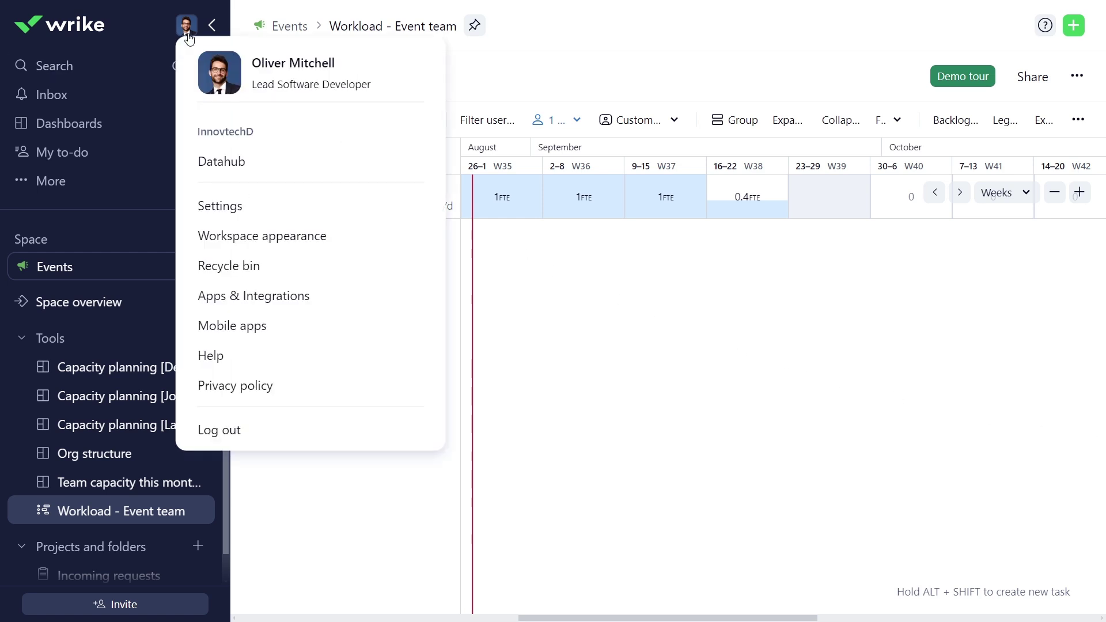
pyautogui.click(216, 209)
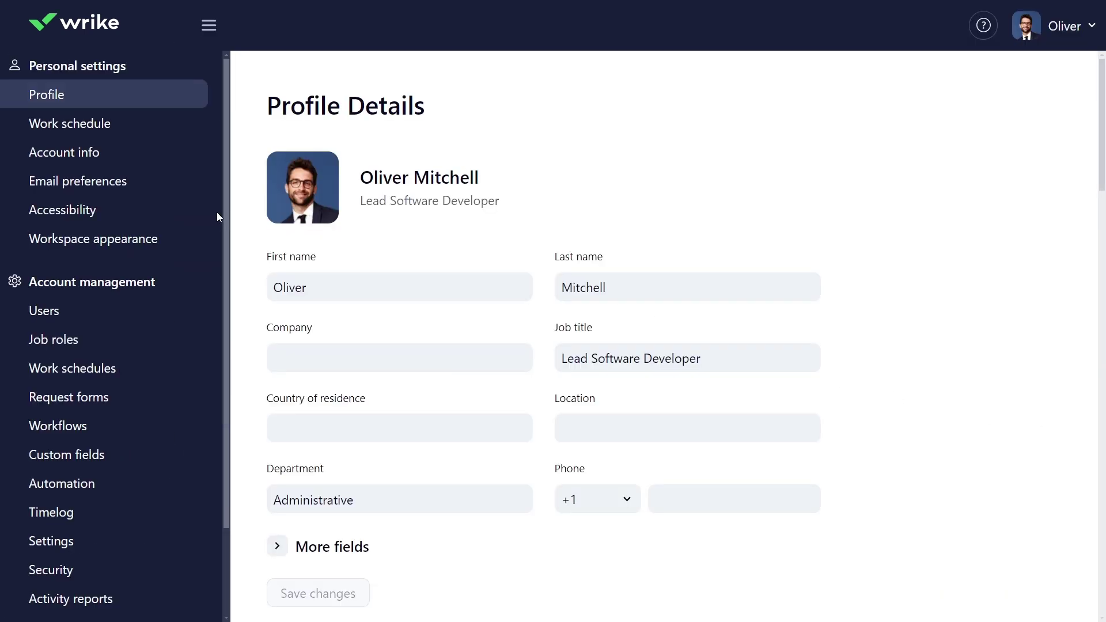
pyautogui.click(49, 311)
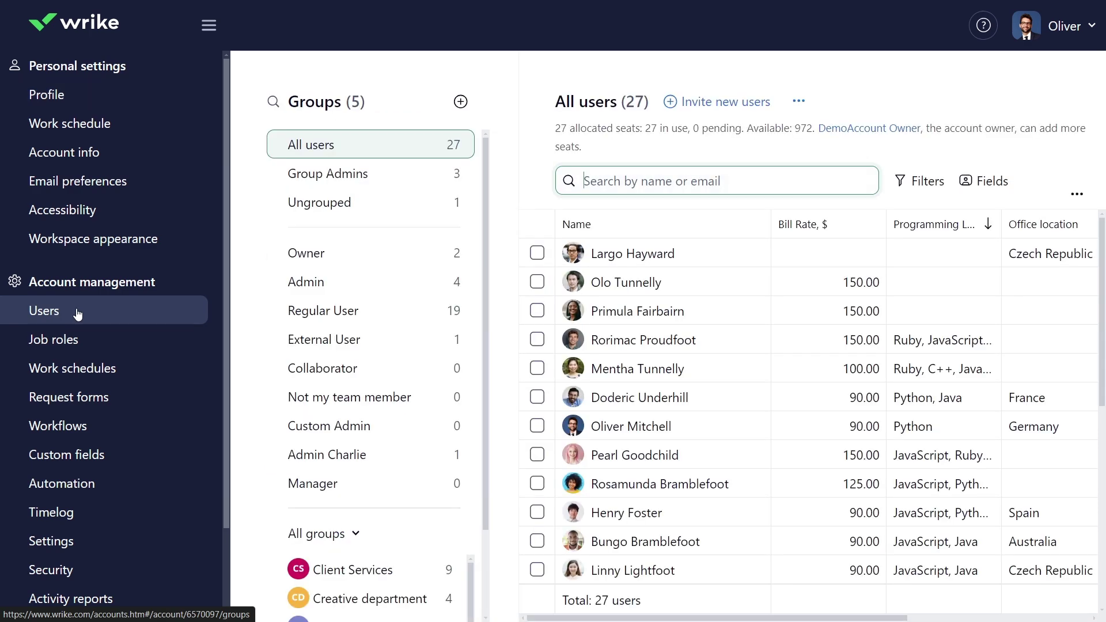
pyautogui.click(210, 28)
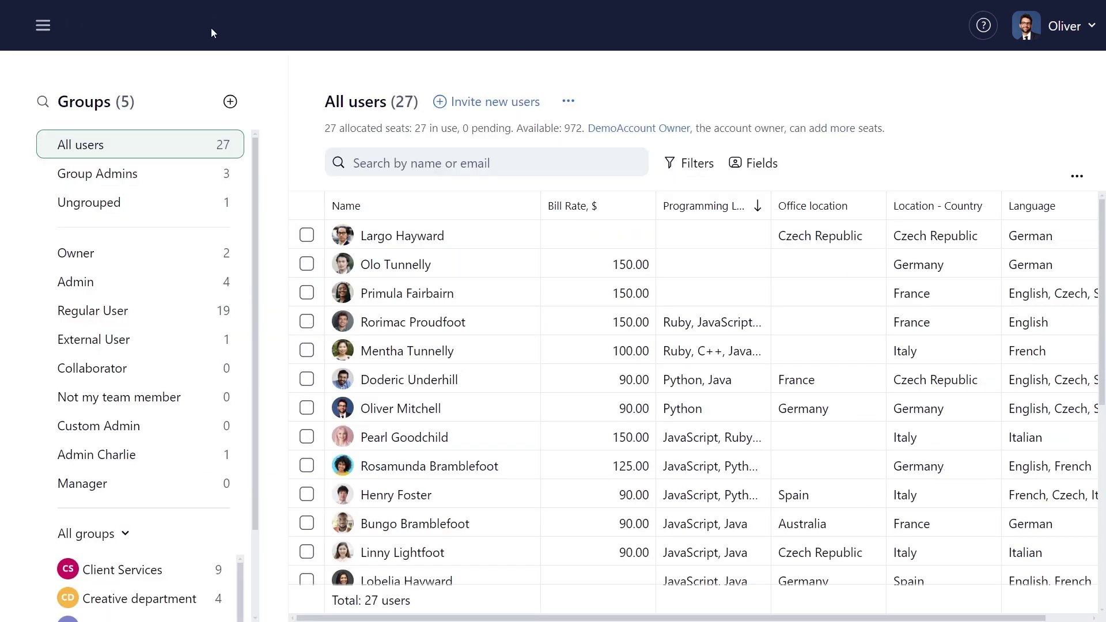
# Create a single-select user field 'Home Location' with six pasted country options.
pyautogui.click(735, 165)
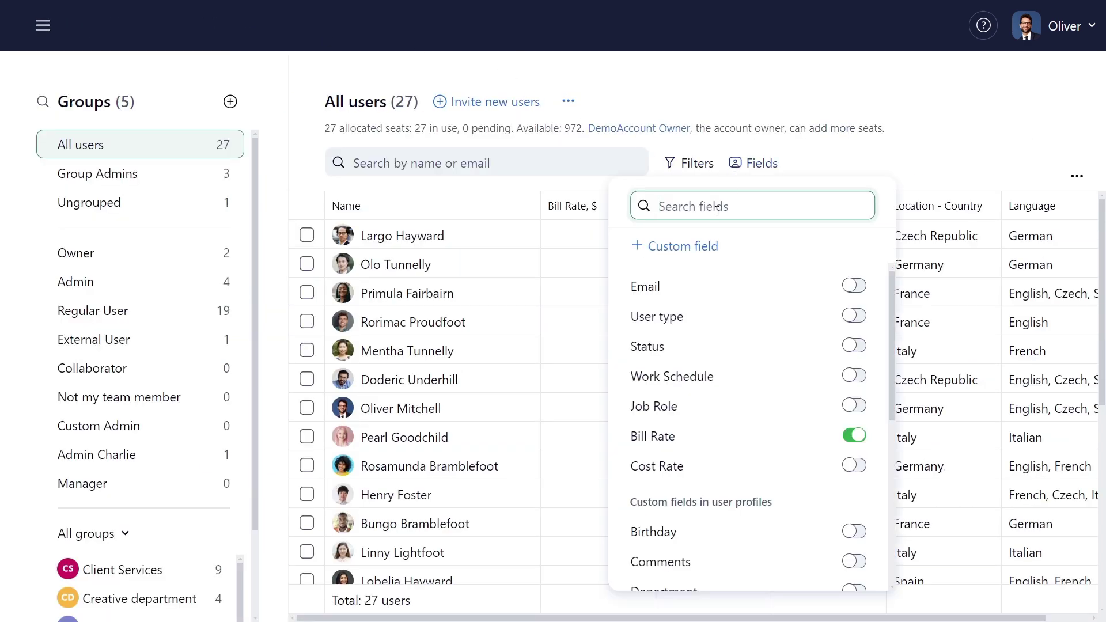
pyautogui.click(707, 248)
pyautogui.write('Home Location')
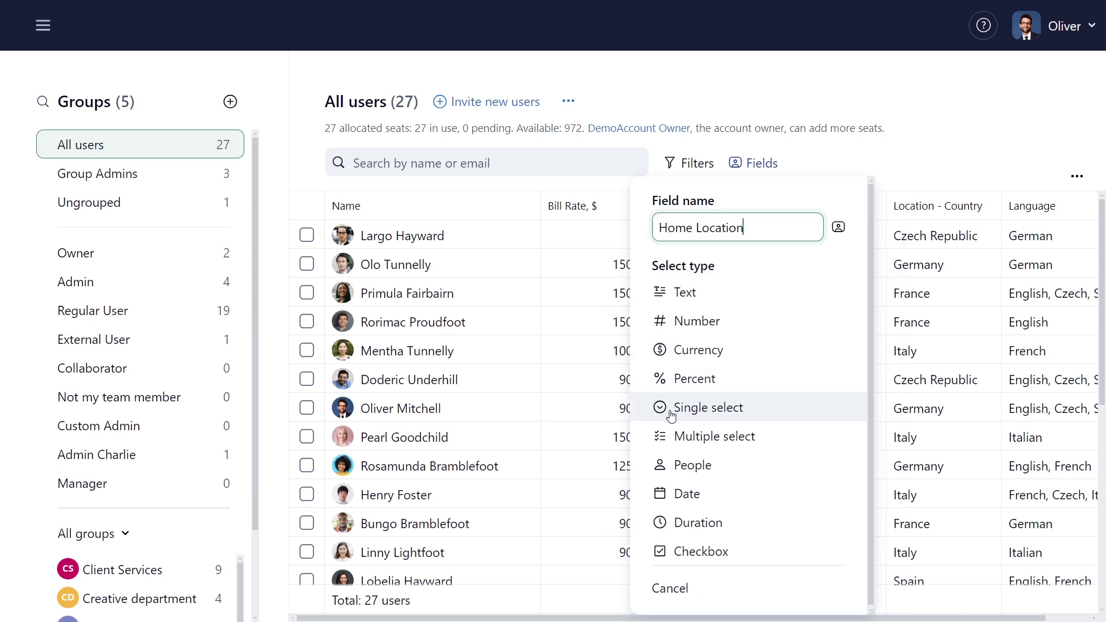
pyautogui.click(659, 407)
pyautogui.click(686, 362)
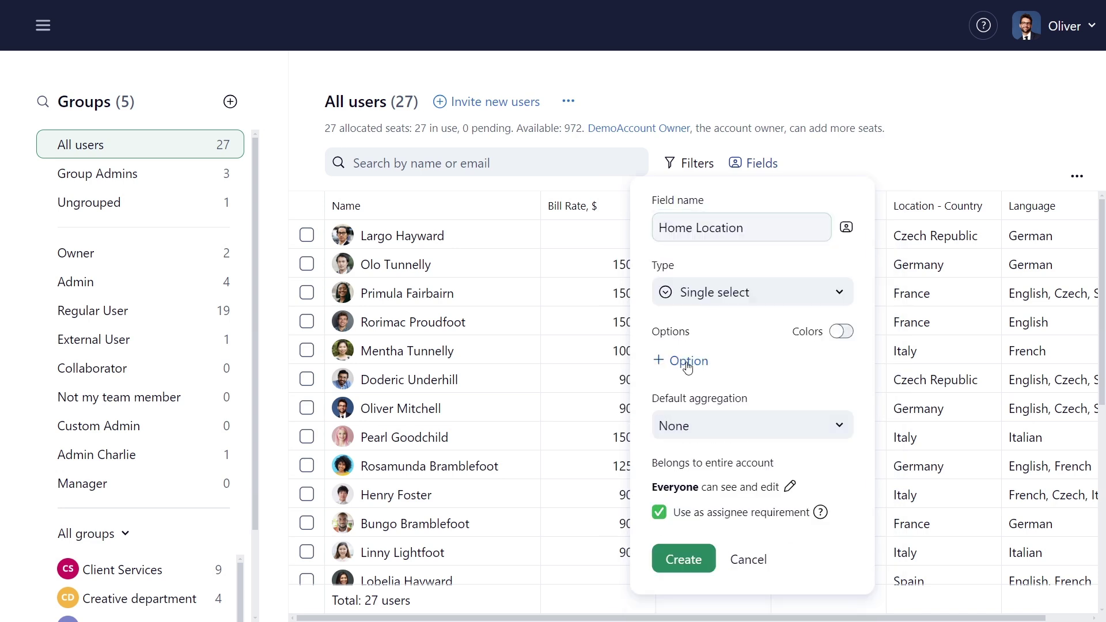
pyautogui.rightClick(686, 361)
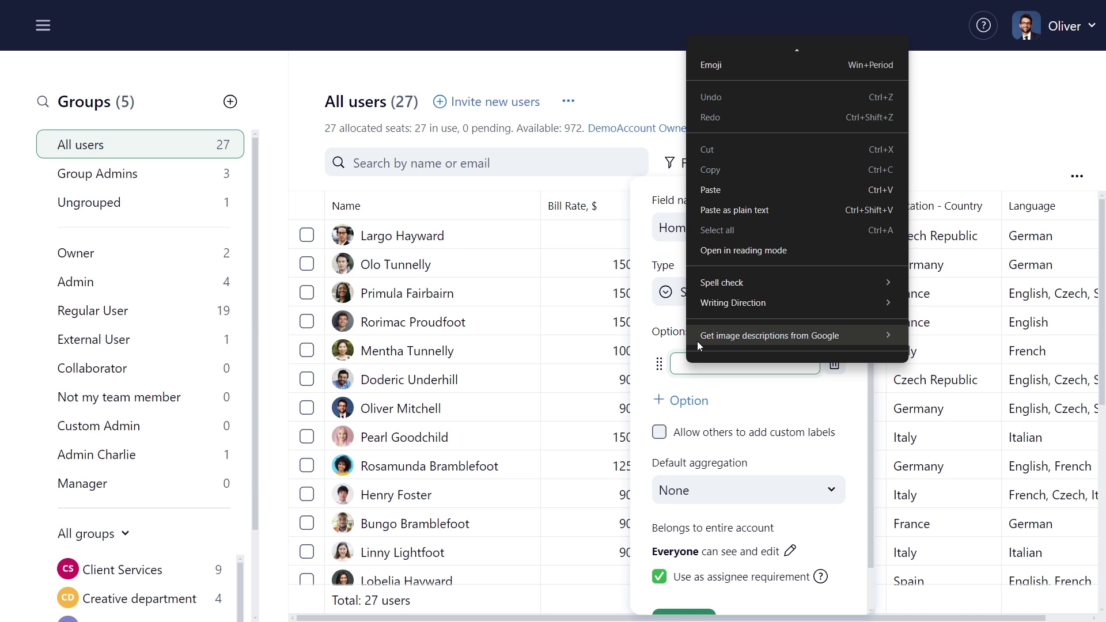
pyautogui.click(720, 190)
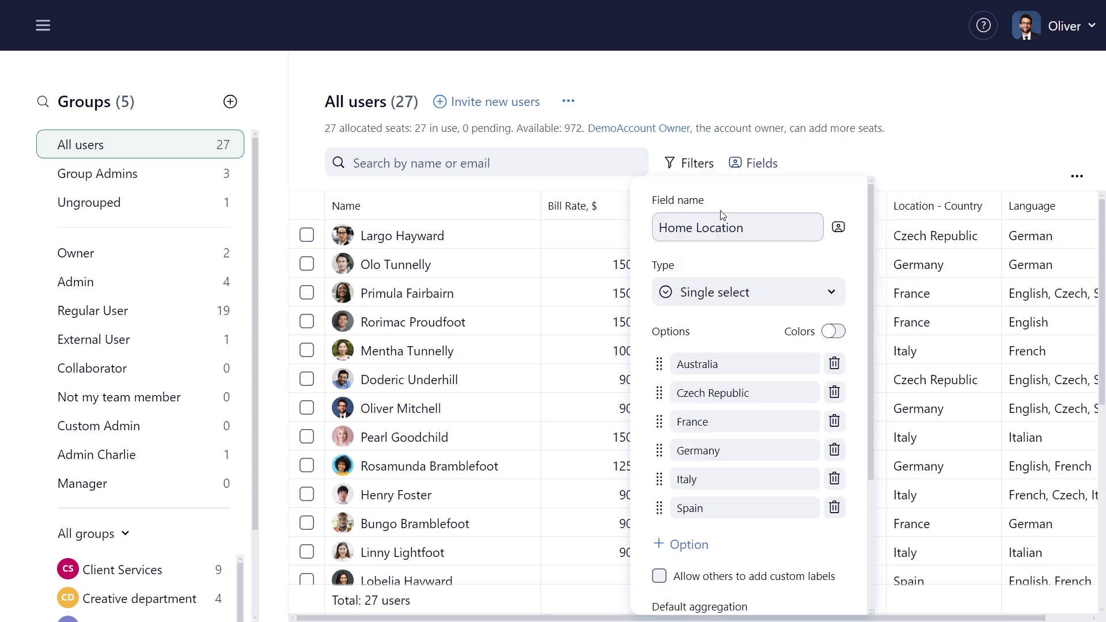
pyautogui.scroll(-3, 763, 536)
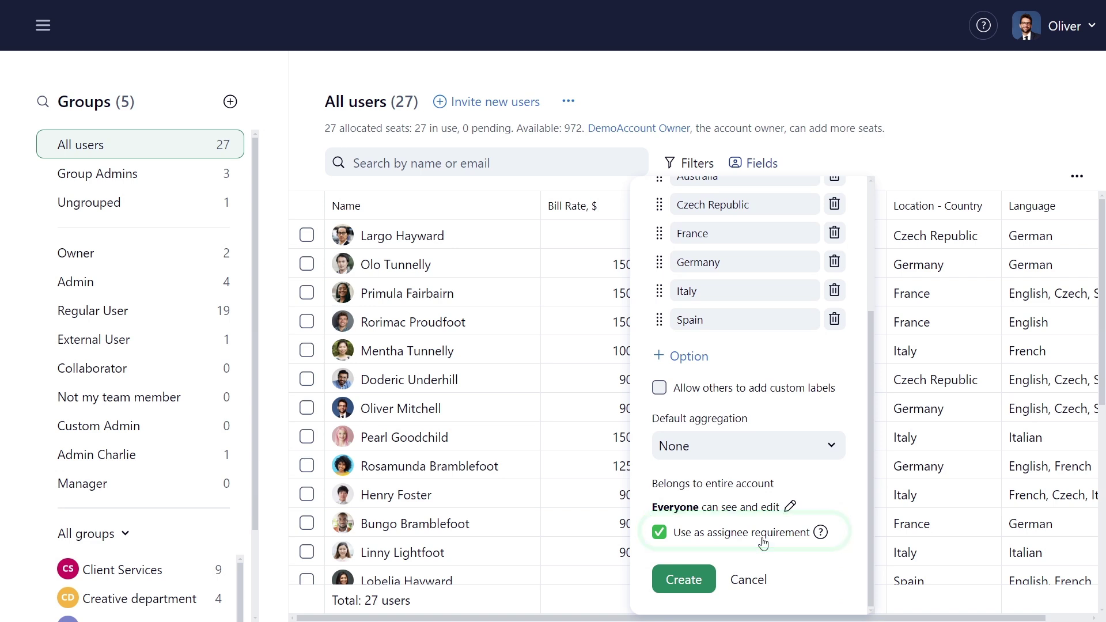
pyautogui.click(699, 575)
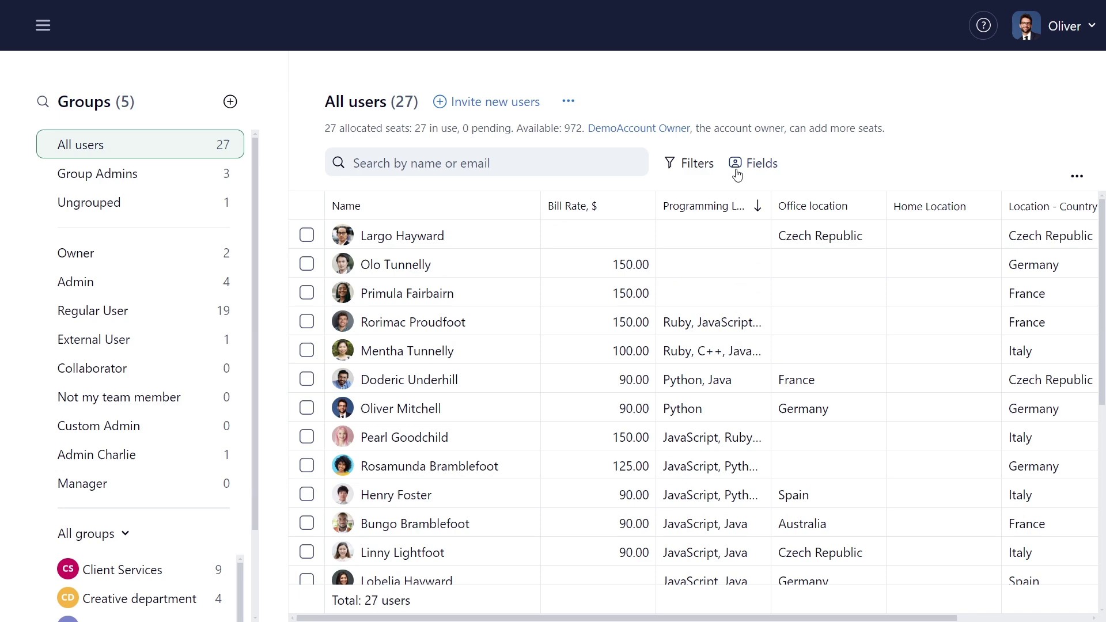
# Set Programming Language permissions: Everyone gets No access, the Product group gets Edit.
pyautogui.click(743, 163)
pyautogui.scroll(-5, 801, 449)
pyautogui.click(819, 470)
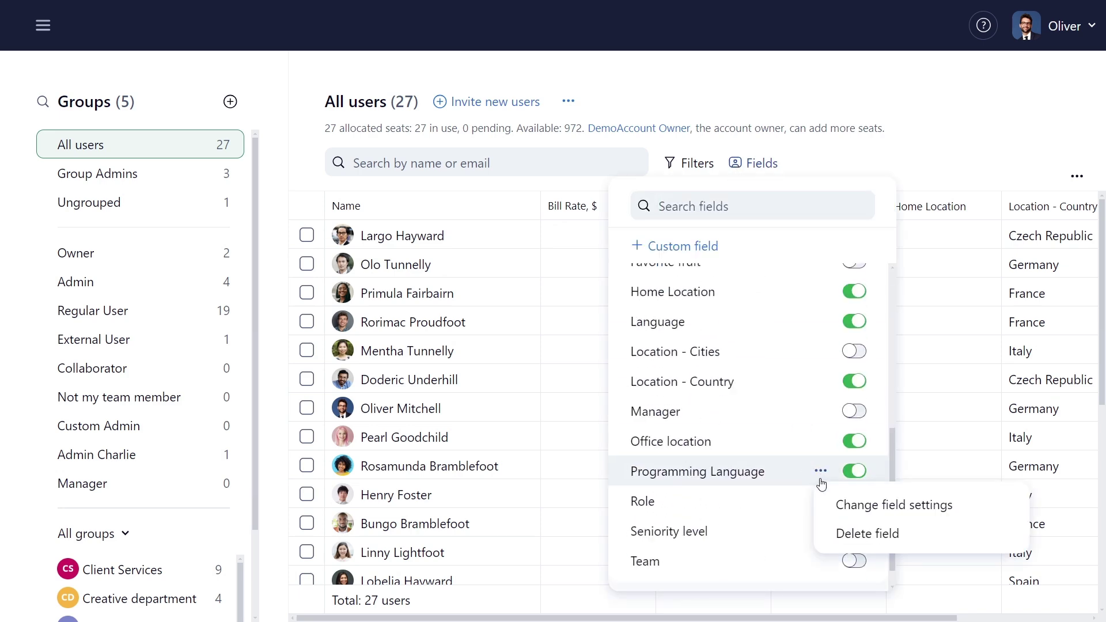
pyautogui.click(852, 509)
pyautogui.click(920, 475)
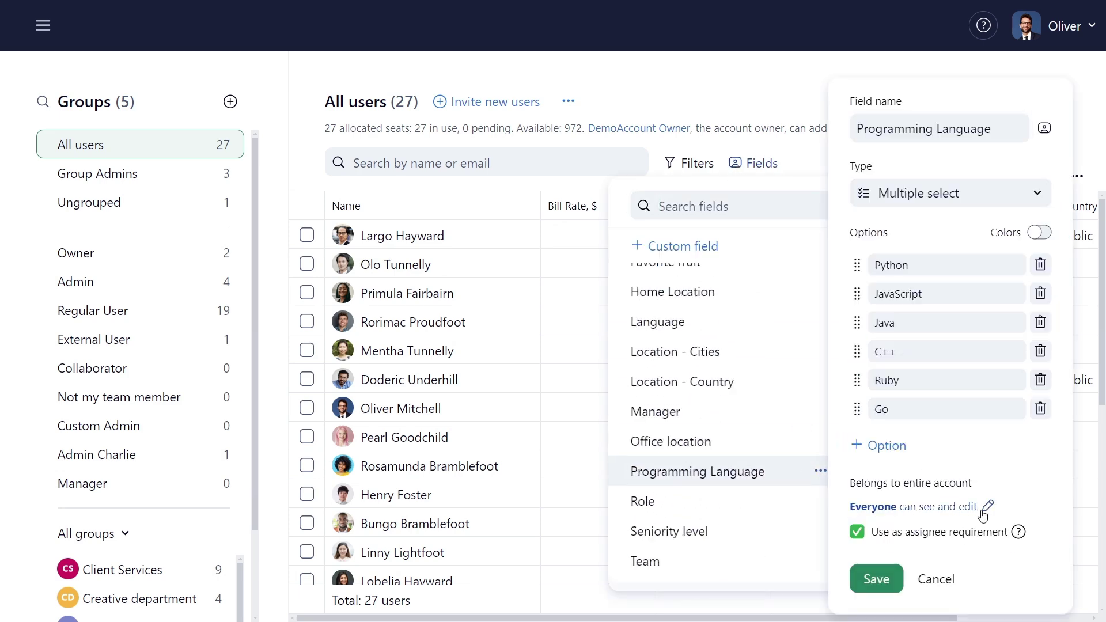
pyautogui.click(987, 509)
pyautogui.click(683, 305)
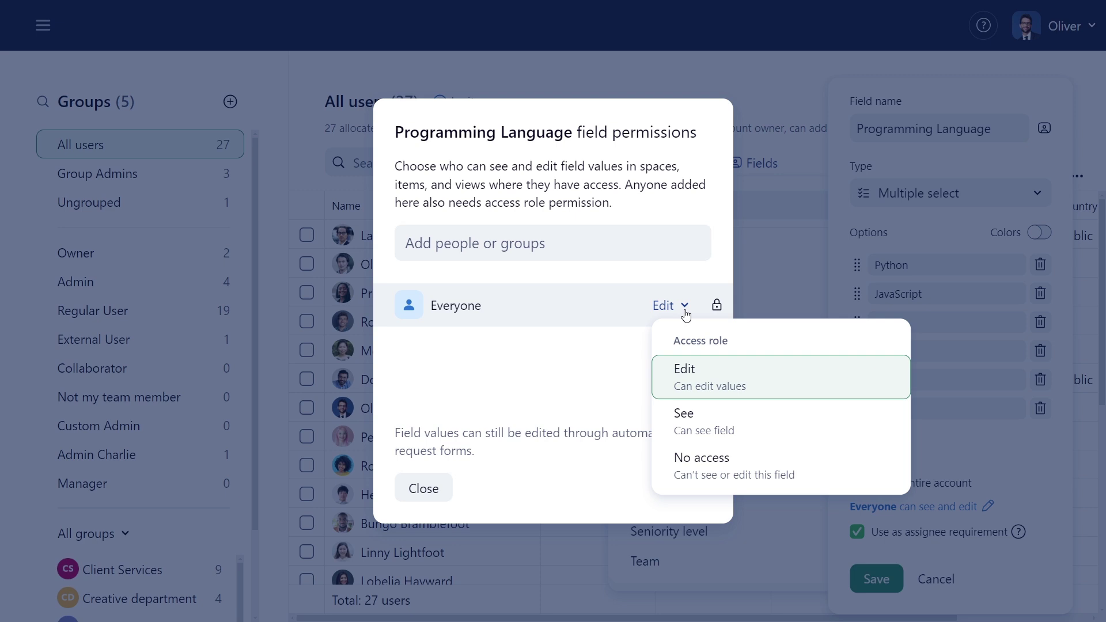
pyautogui.click(699, 465)
pyautogui.click(563, 247)
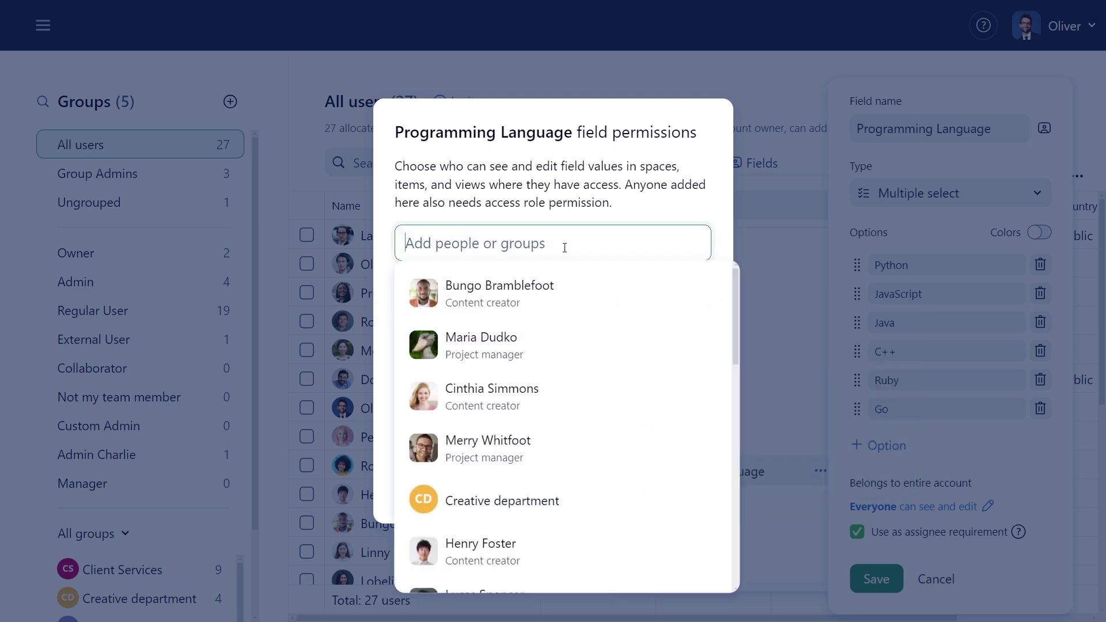
pyautogui.write('Product')
pyautogui.click(551, 291)
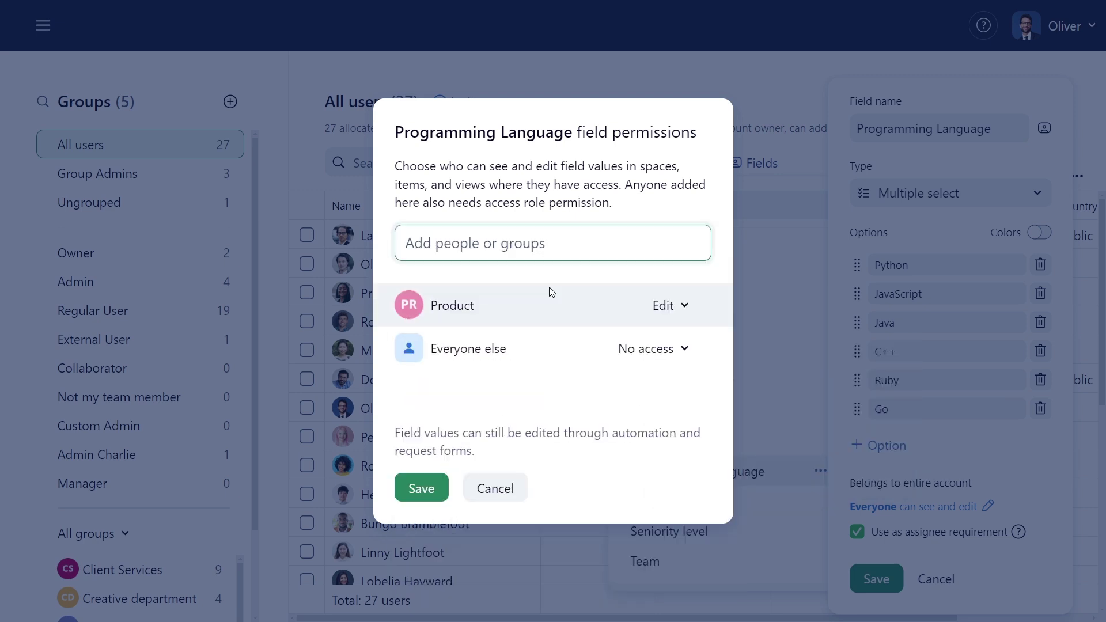
pyautogui.click(422, 488)
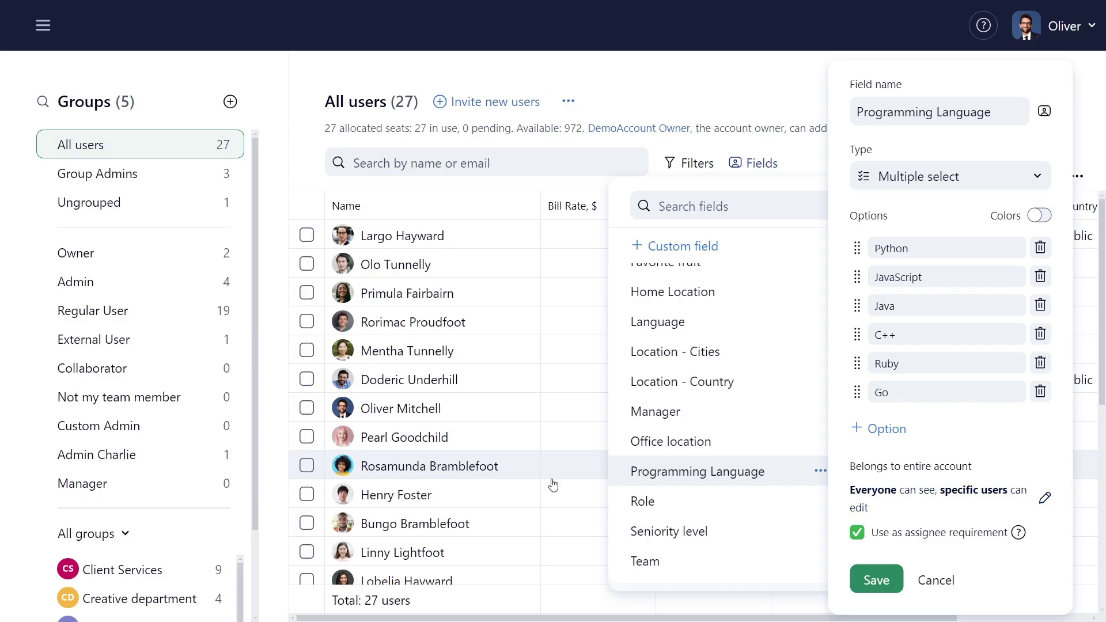
# Save the field settings and set five users' Home Location: Australia, Germany, France, Italy, France.
pyautogui.click(875, 579)
pyautogui.click(921, 236)
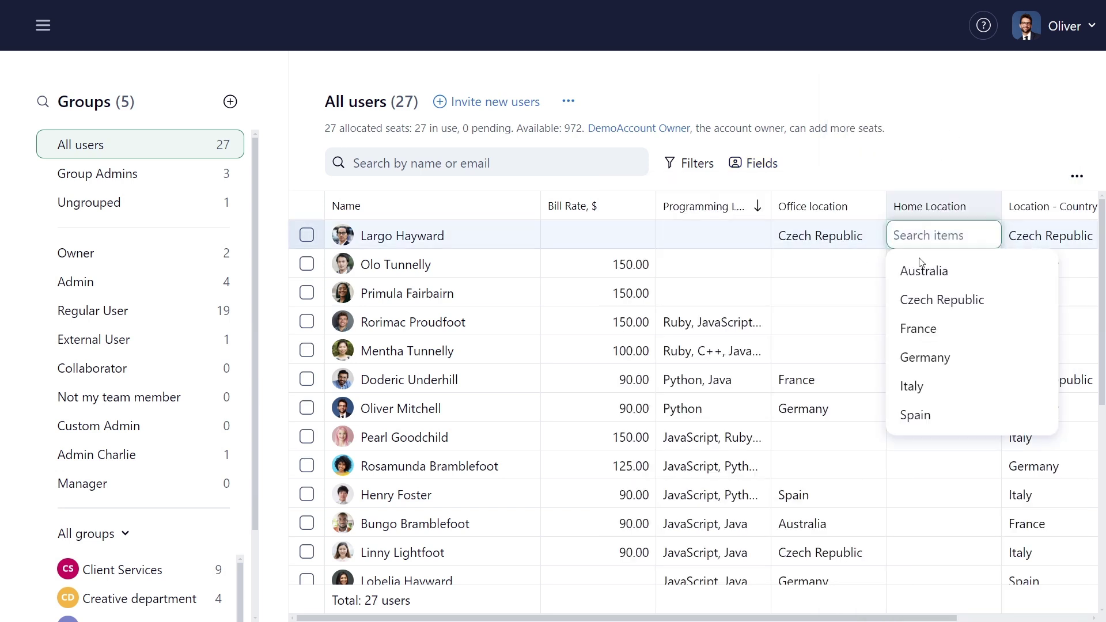
pyautogui.click(924, 268)
pyautogui.click(924, 270)
pyautogui.click(917, 386)
pyautogui.click(919, 293)
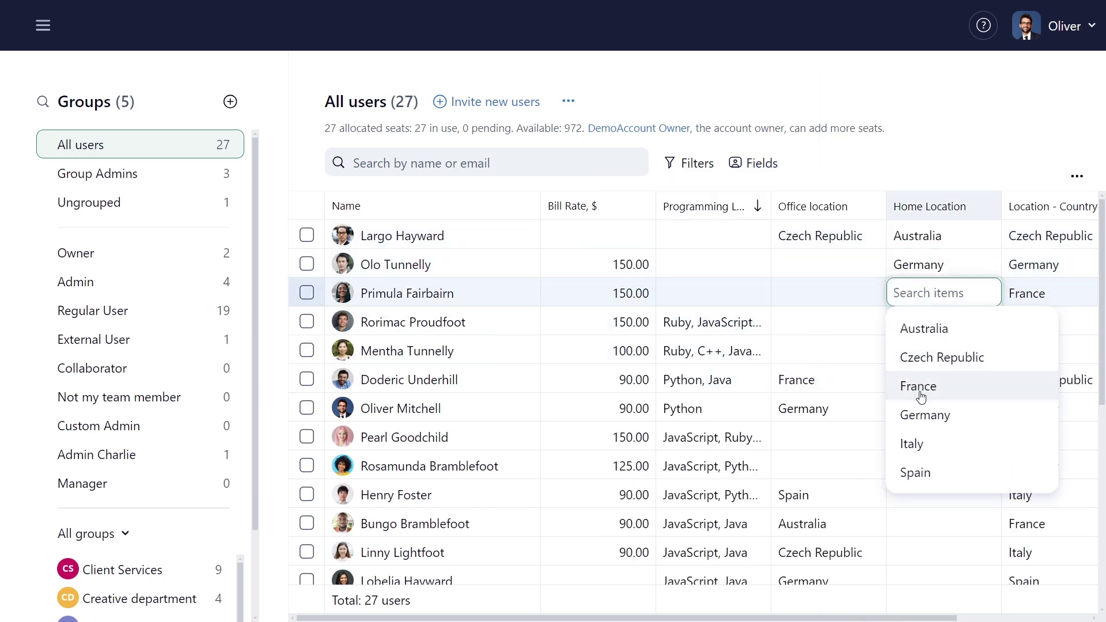
pyautogui.click(918, 385)
pyautogui.click(921, 322)
pyautogui.click(922, 470)
pyautogui.click(917, 351)
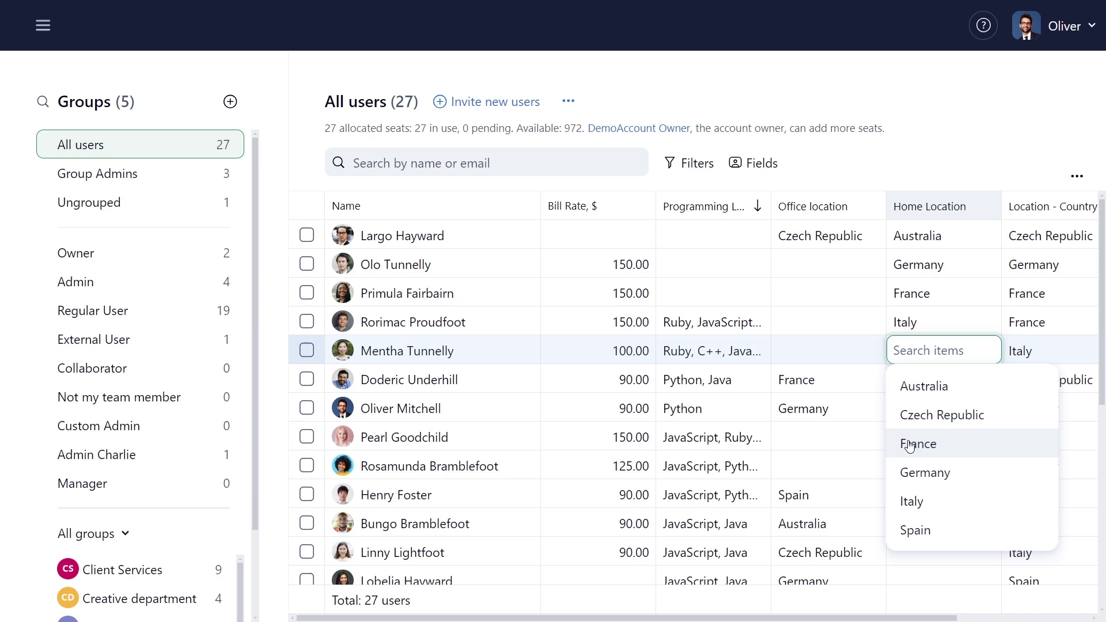
pyautogui.click(907, 442)
# Bulk-update three selected users' Home Location to Australia through Mass Actions.
pyautogui.click(306, 379)
pyautogui.click(307, 408)
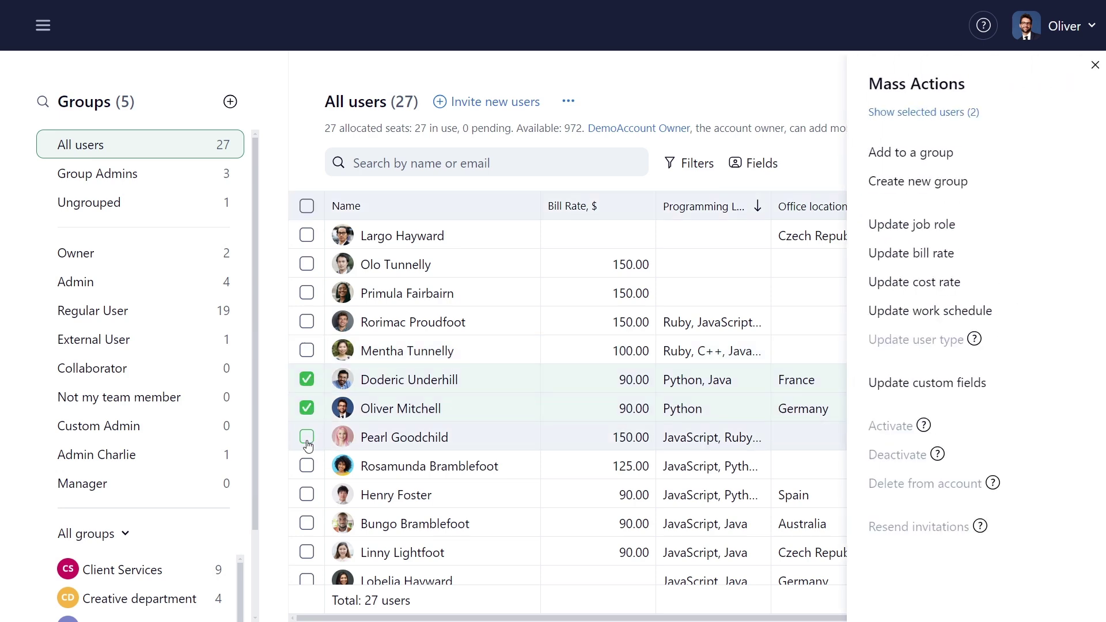
pyautogui.click(306, 465)
pyautogui.click(891, 385)
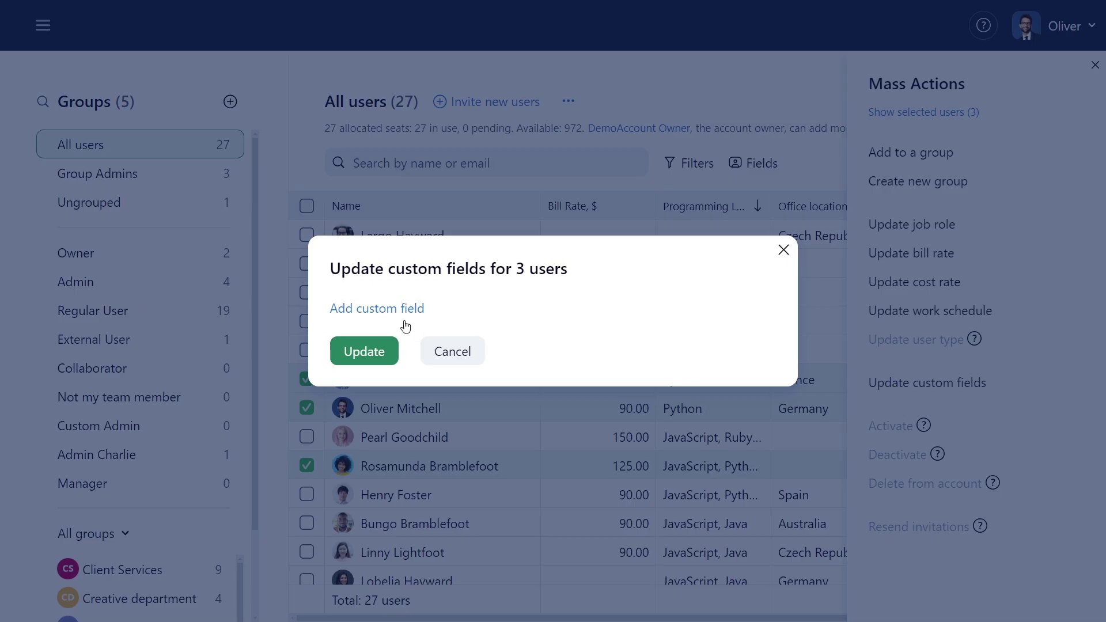
pyautogui.click(386, 311)
pyautogui.click(393, 375)
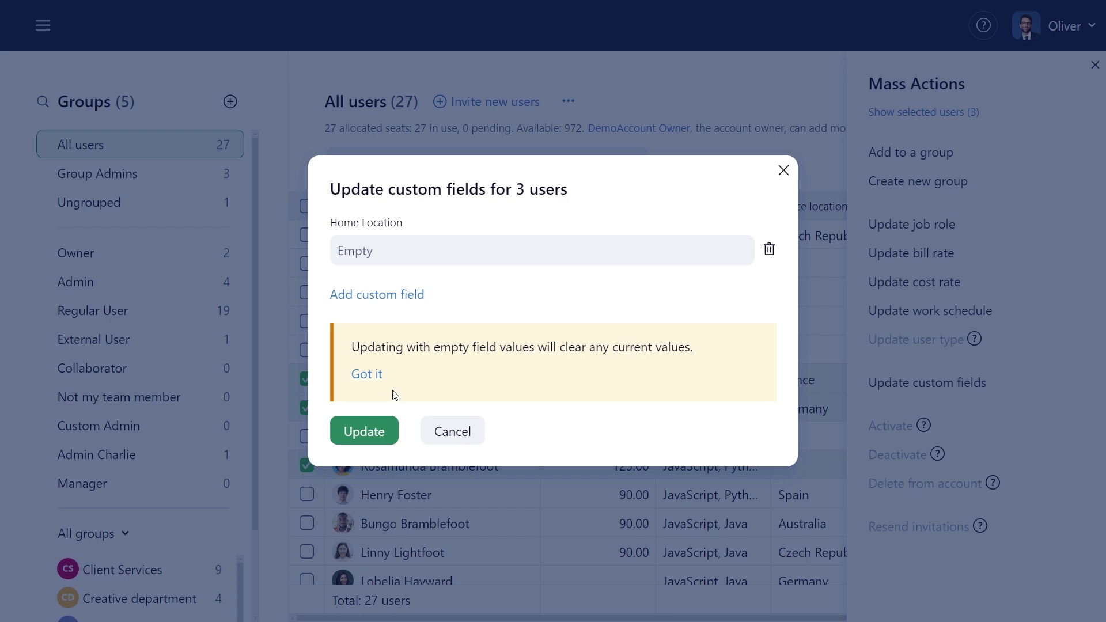
pyautogui.click(354, 251)
pyautogui.click(373, 290)
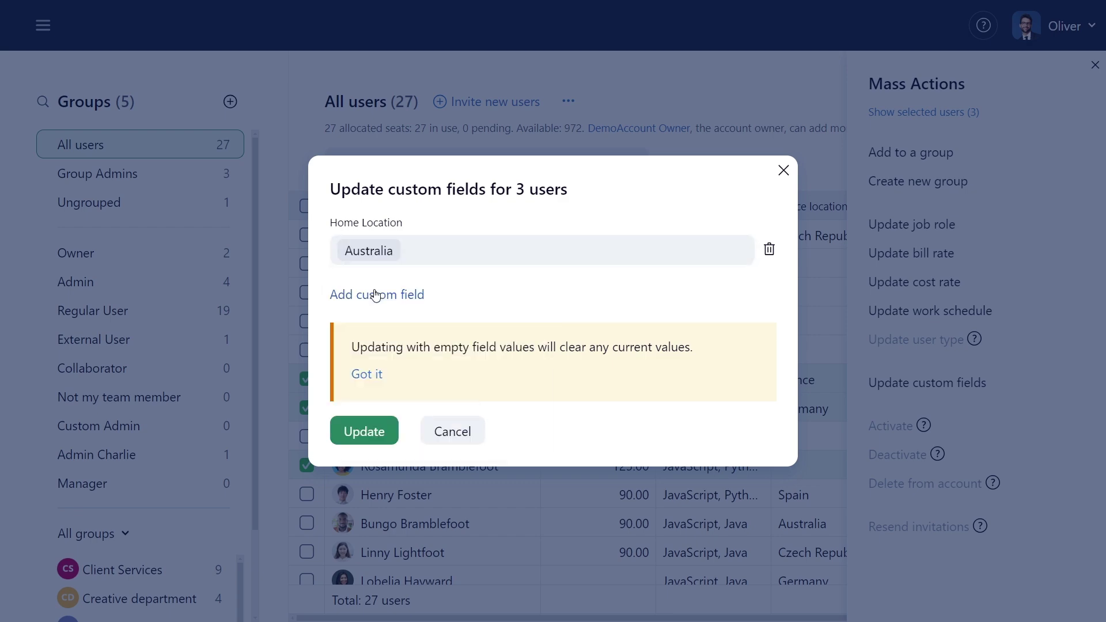
pyautogui.click(370, 424)
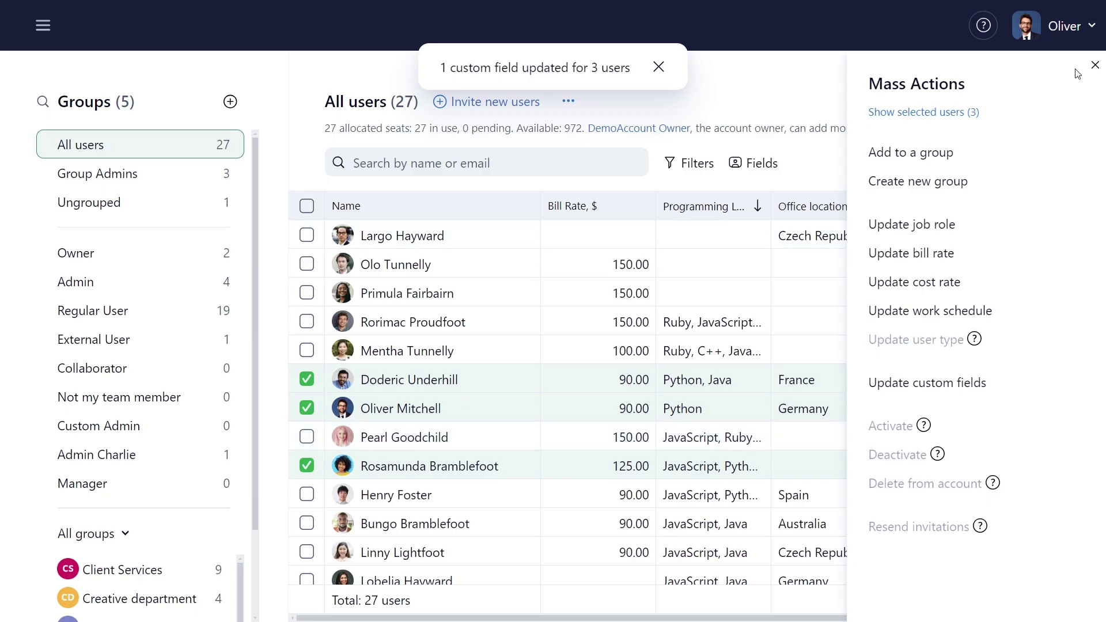
pyautogui.click(1095, 65)
# Start importing user attributes from an Excel spreadsheet.
pyautogui.click(569, 102)
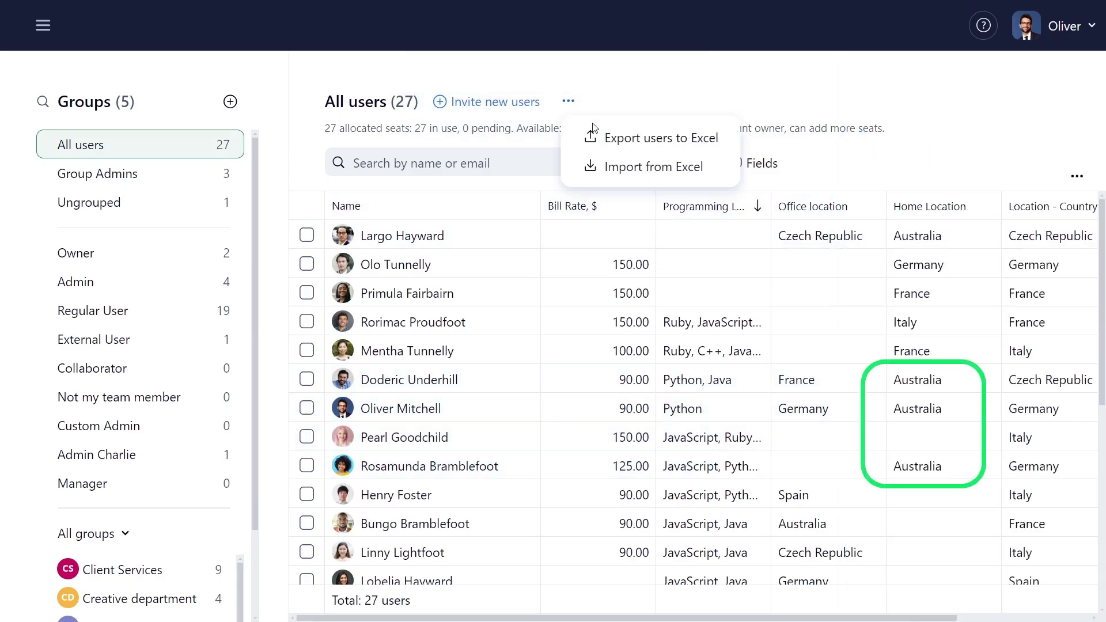
pyautogui.click(606, 164)
pyautogui.click(414, 481)
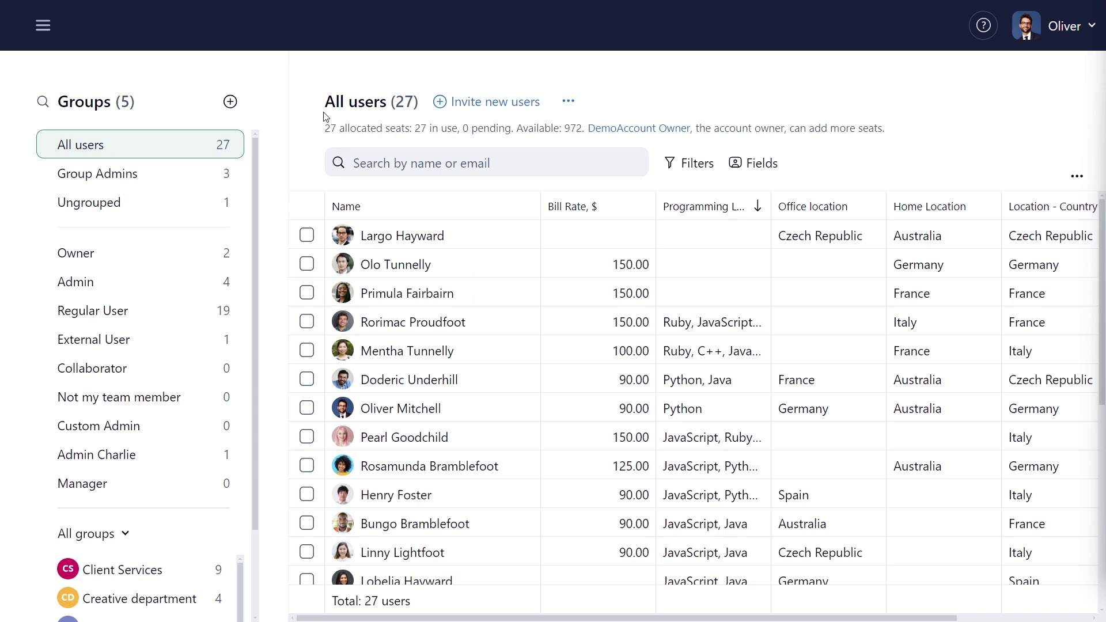
# Set Favorite fruit to Watermelon under More fields in your own profile.
pyautogui.click(43, 25)
pyautogui.click(47, 94)
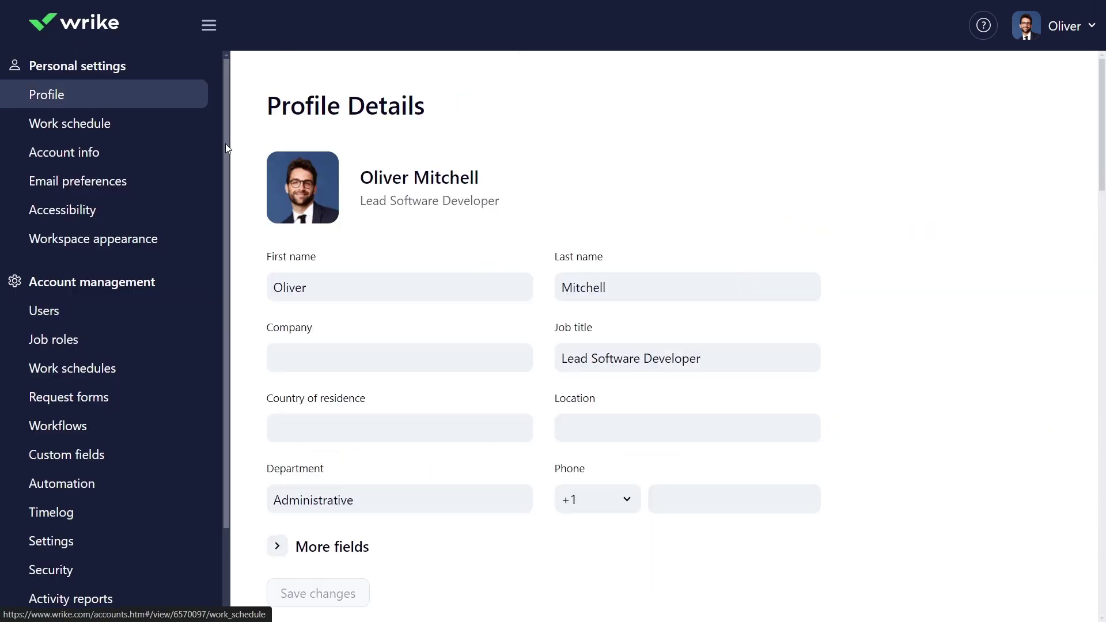
pyautogui.scroll(-5, 380, 335)
pyautogui.click(278, 264)
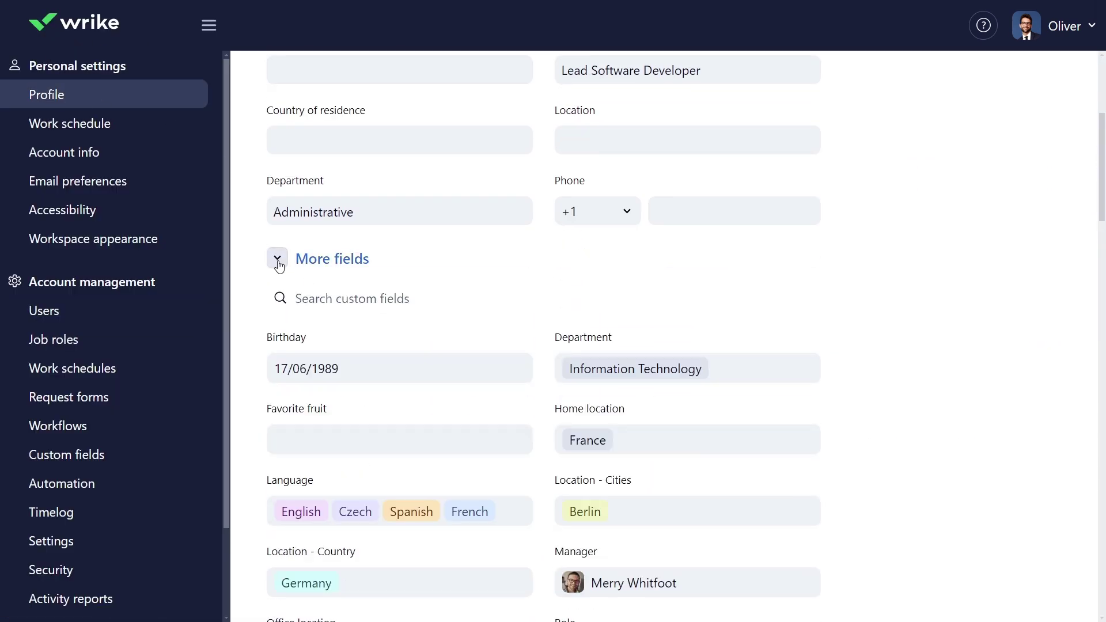
pyautogui.click(305, 439)
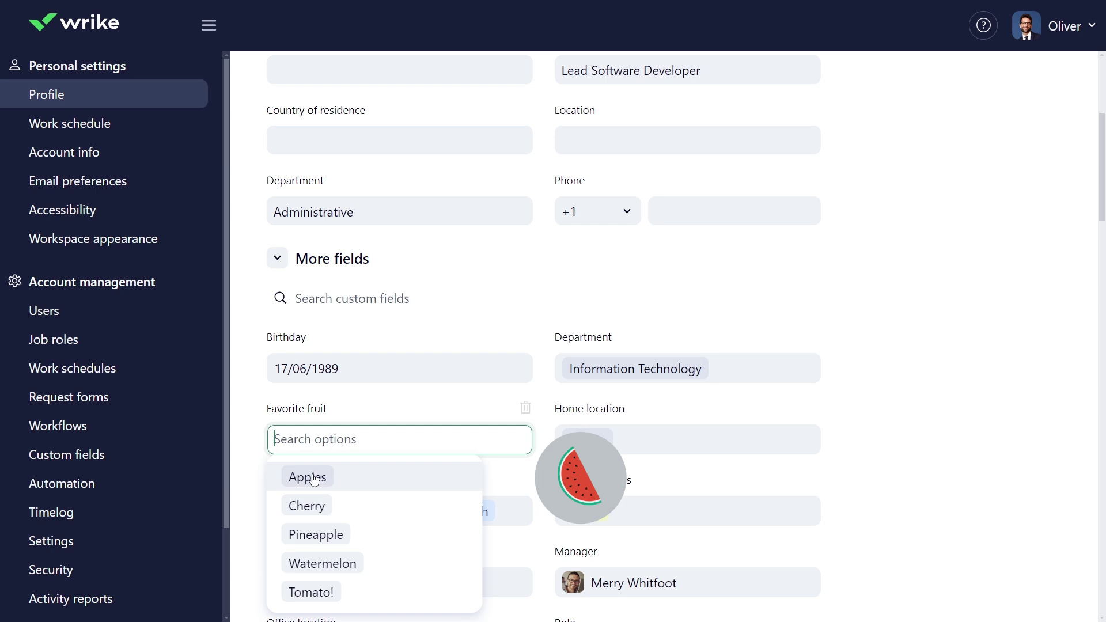
pyautogui.click(317, 560)
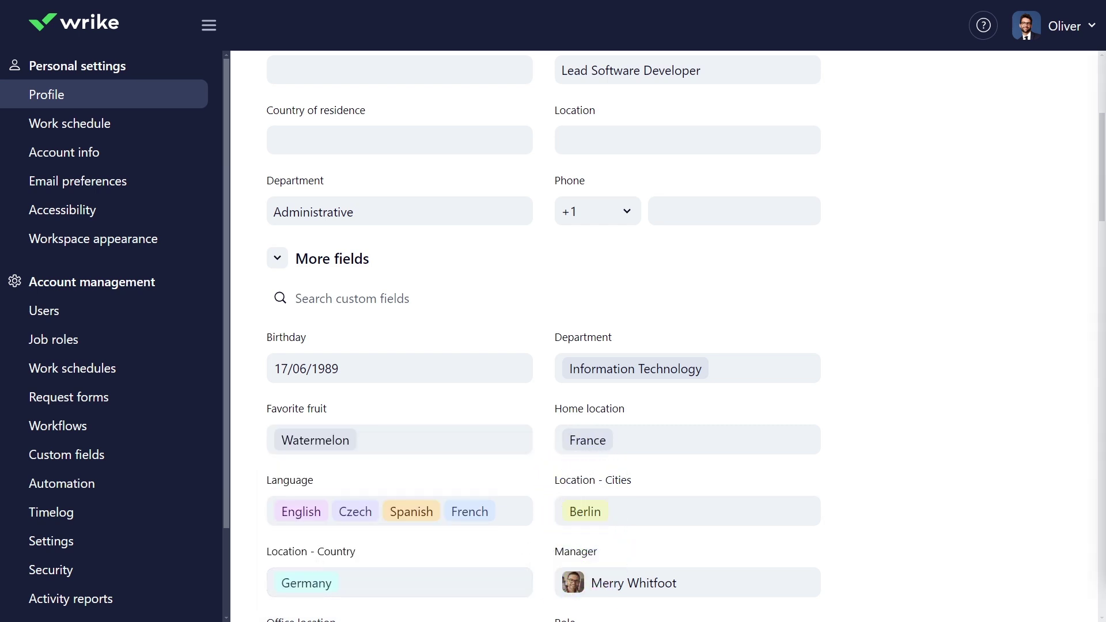
# Turn on 'Use this field in user profiles' for the Comments custom field.
pyautogui.click(96, 456)
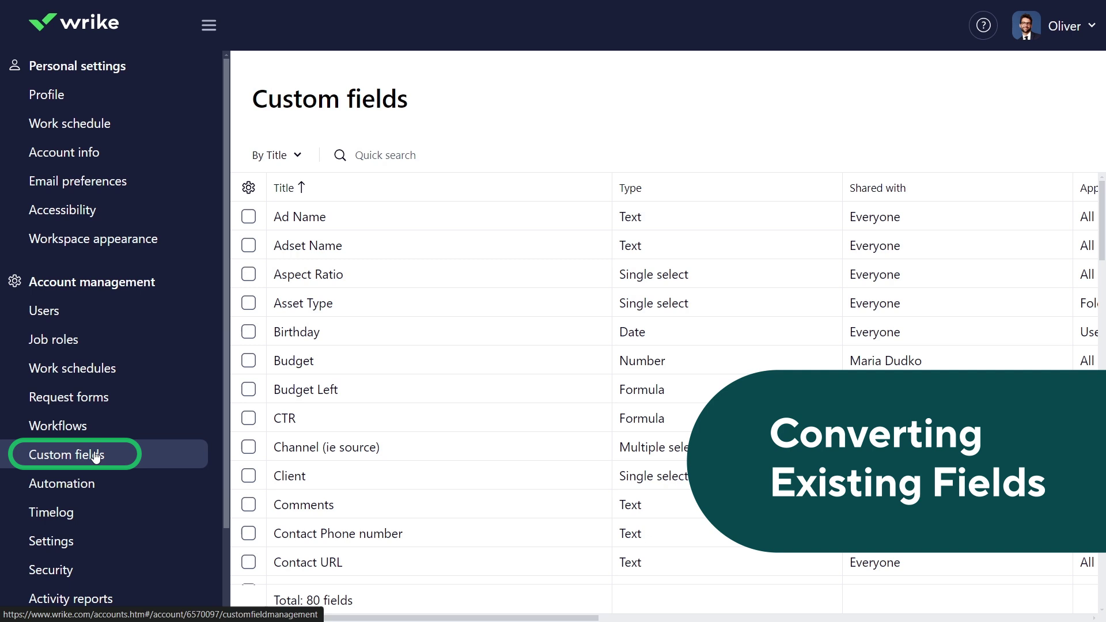
pyautogui.click(305, 504)
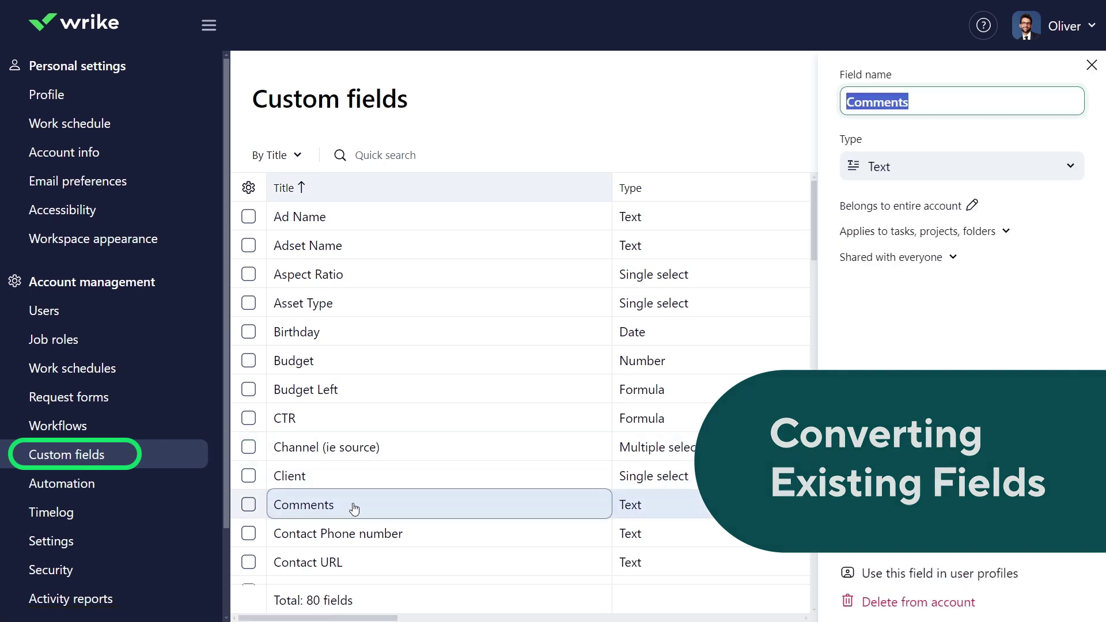
pyautogui.click(892, 574)
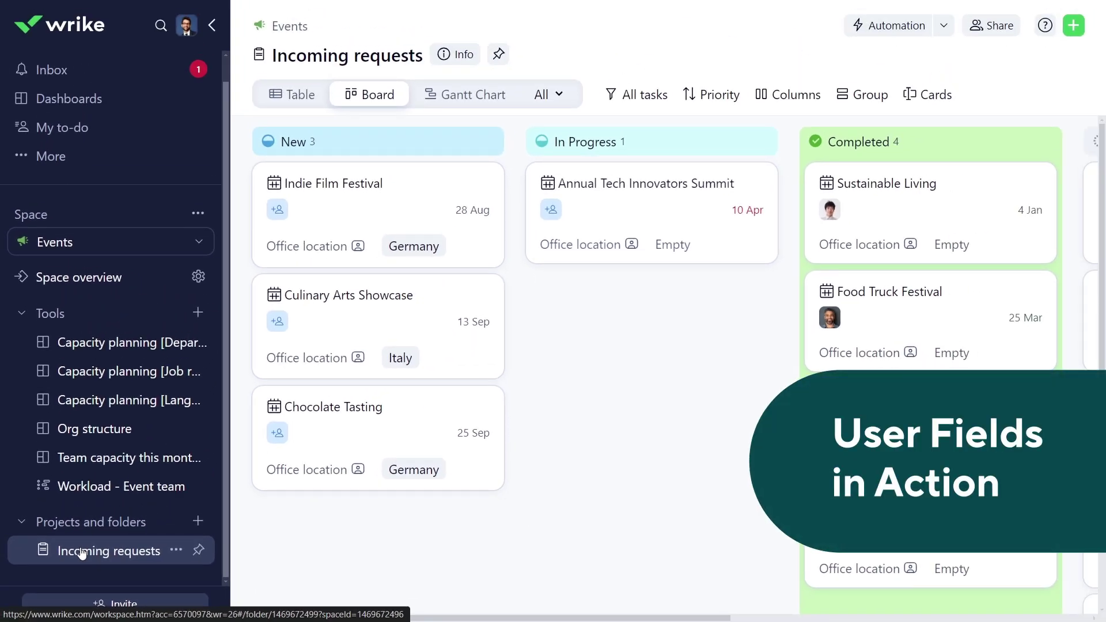
# Add the Home location and Language fields to the Incoming requests board cards.
pyautogui.click(927, 98)
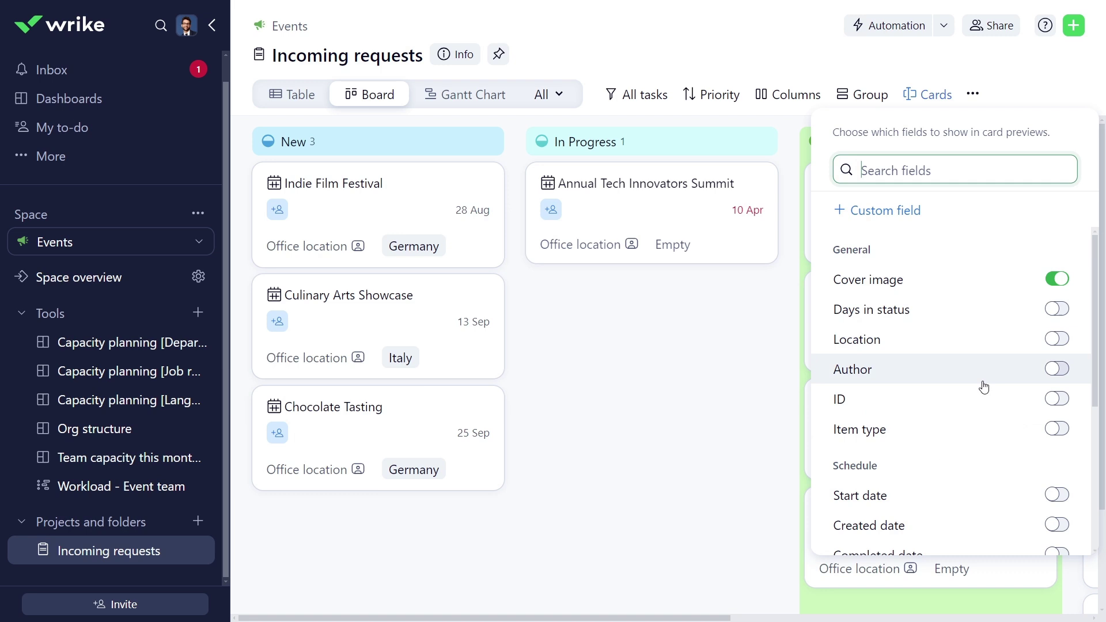
pyautogui.scroll(-5, 983, 388)
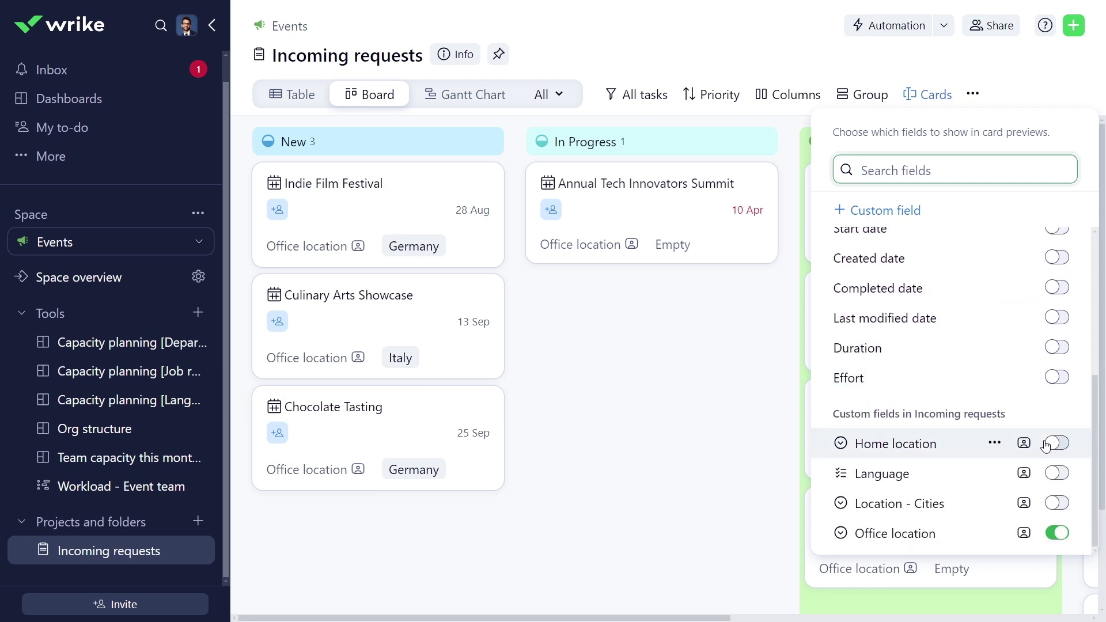
pyautogui.click(1056, 444)
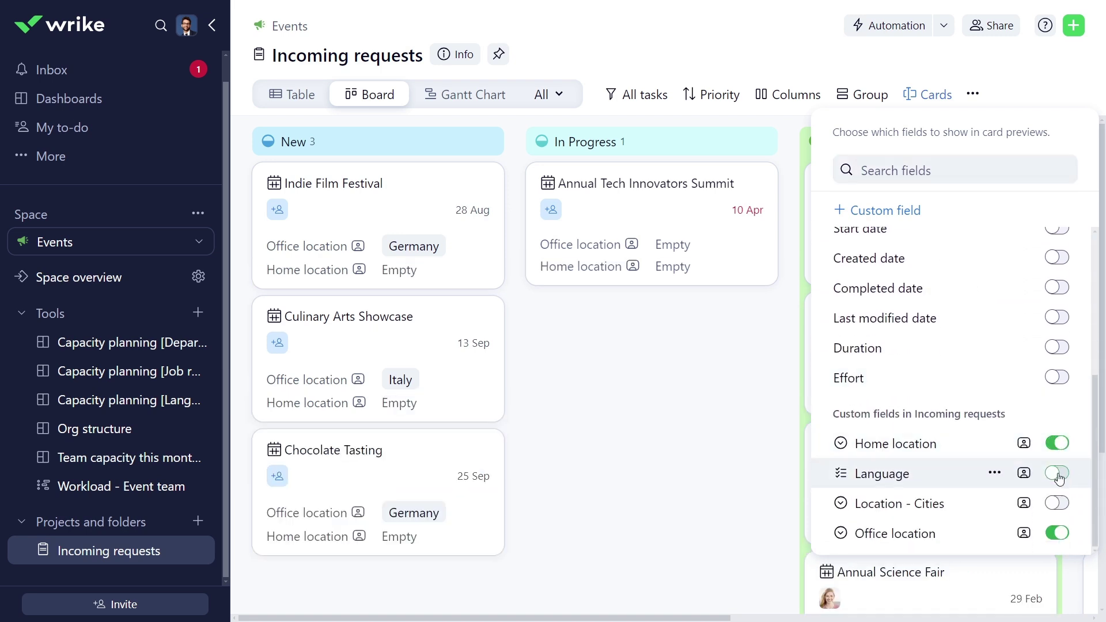
pyautogui.click(1057, 474)
pyautogui.click(665, 503)
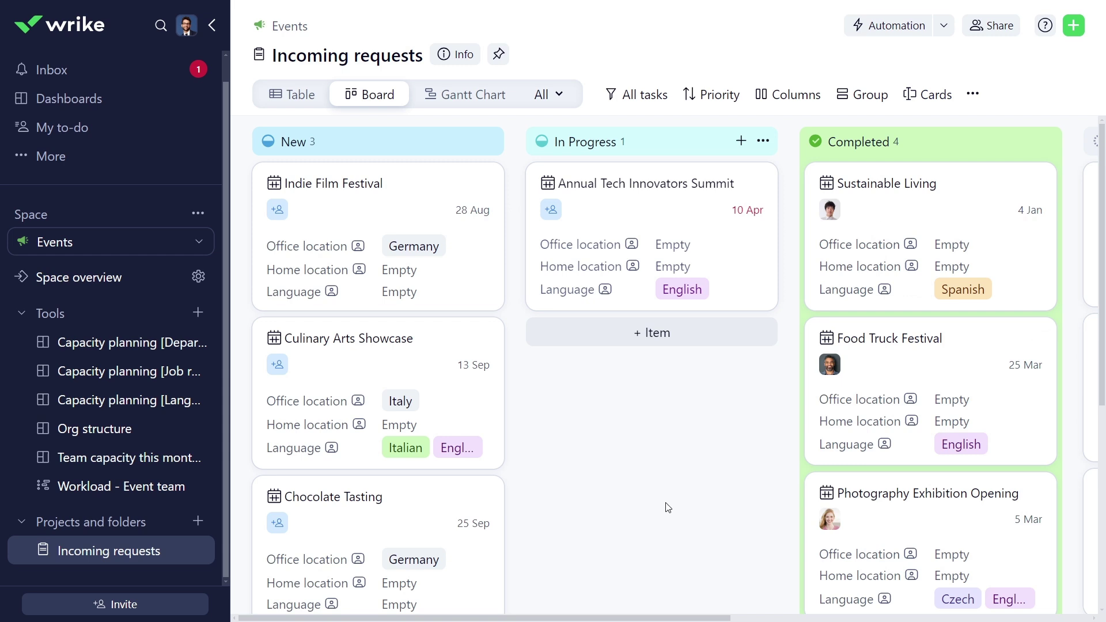
pyautogui.moveTo(911, 401)
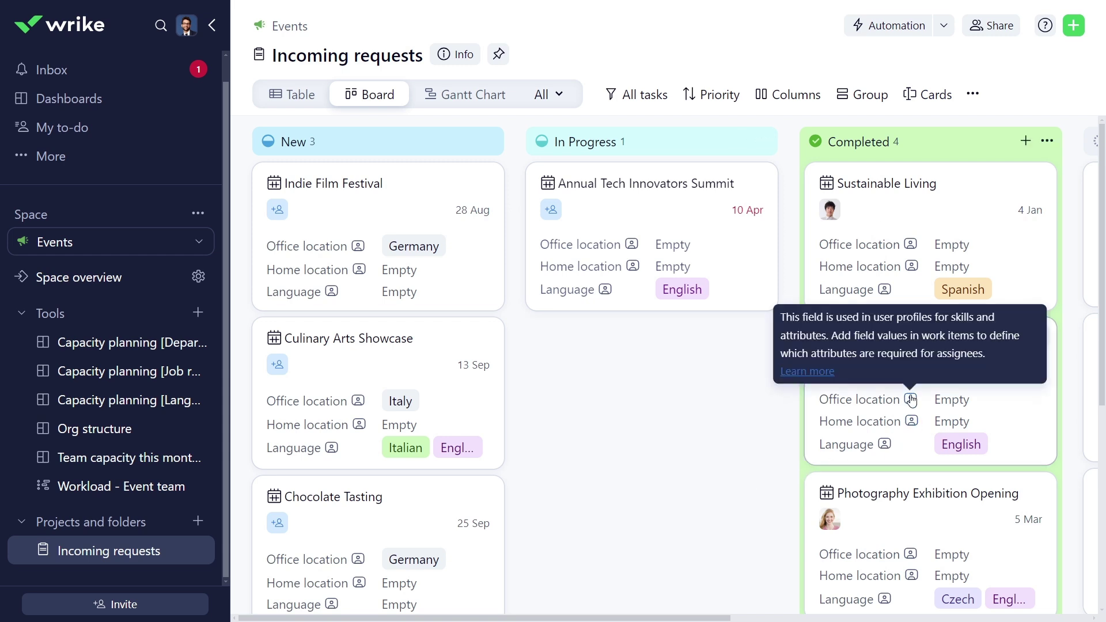
pyautogui.moveTo(911, 429)
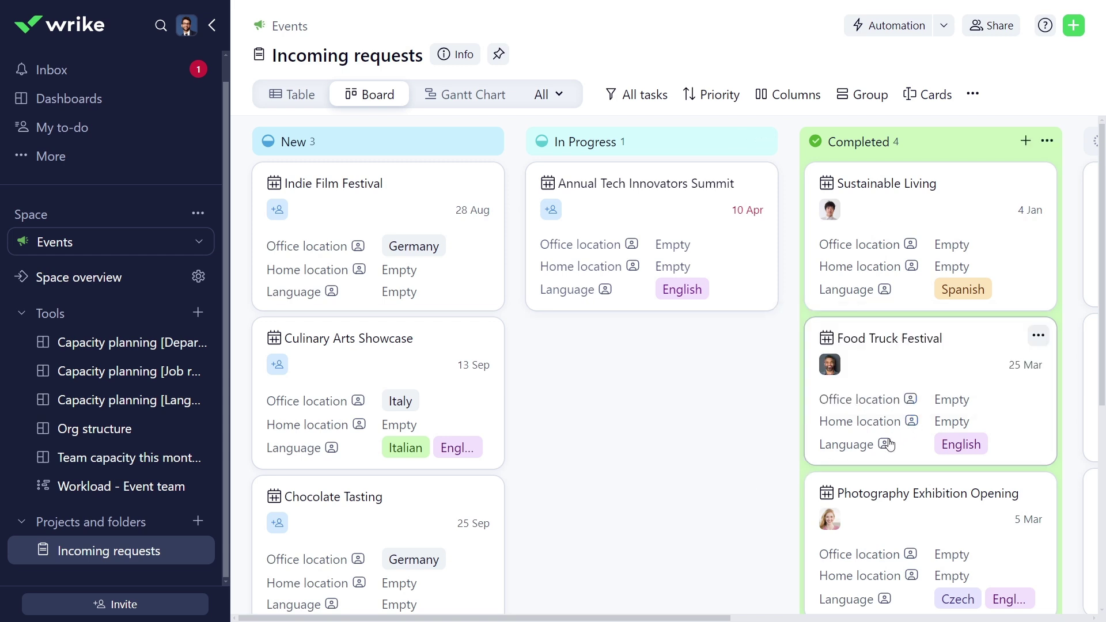
pyautogui.moveTo(887, 447)
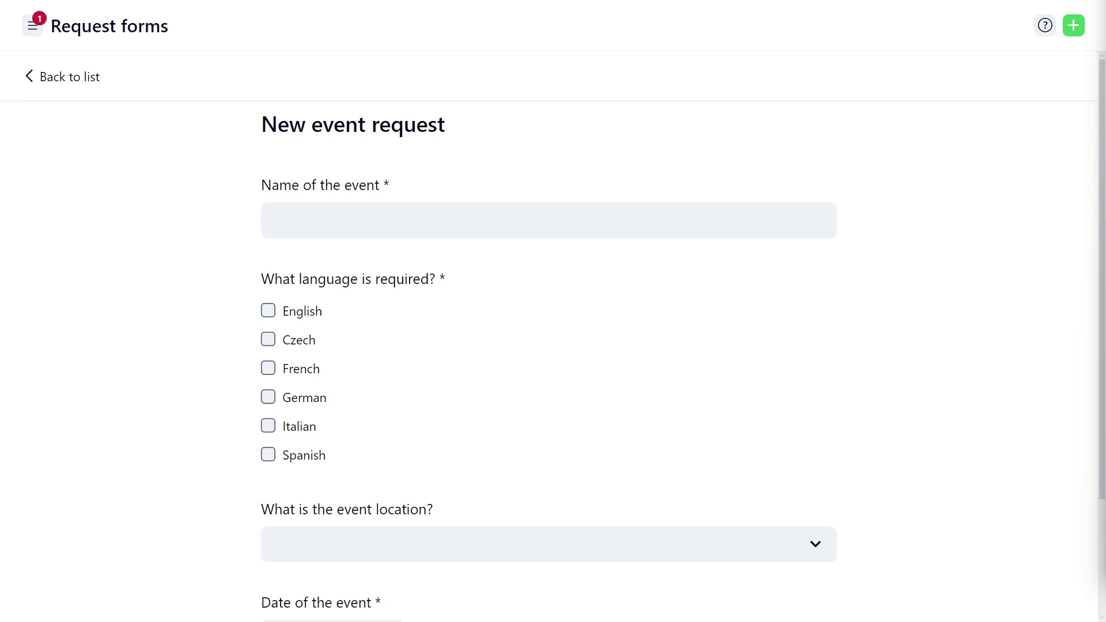
# Fill the event request: name Chocolate Tasting, English, location Germany, date 24 September.
pyautogui.click(452, 217)
pyautogui.write('Chocolate Tasting')
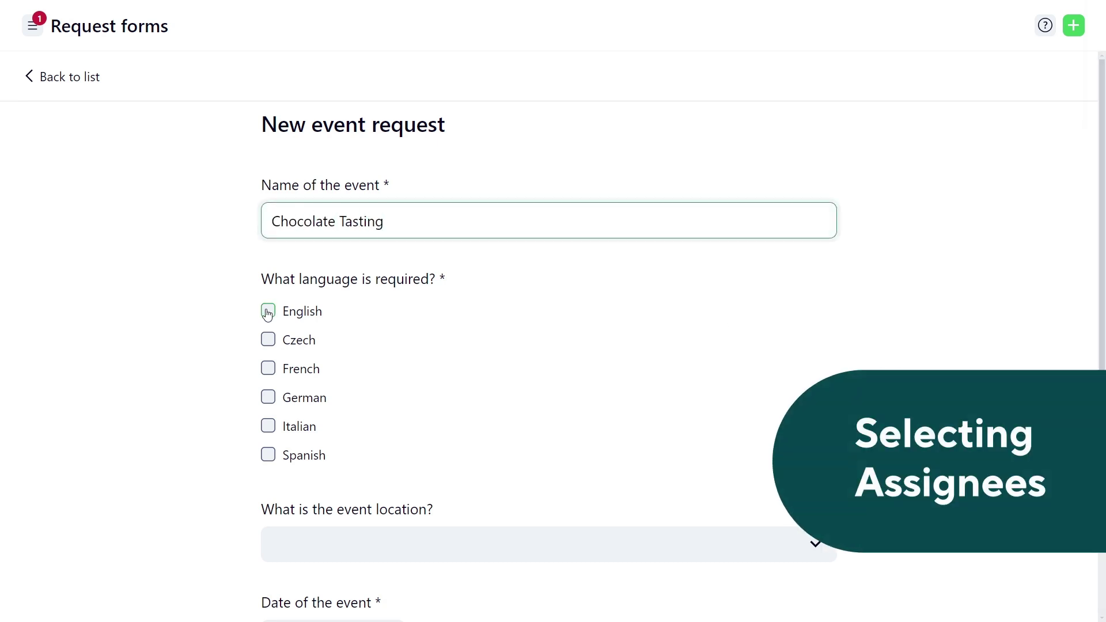
pyautogui.click(268, 312)
pyautogui.scroll(-3, 294, 392)
pyautogui.click(314, 392)
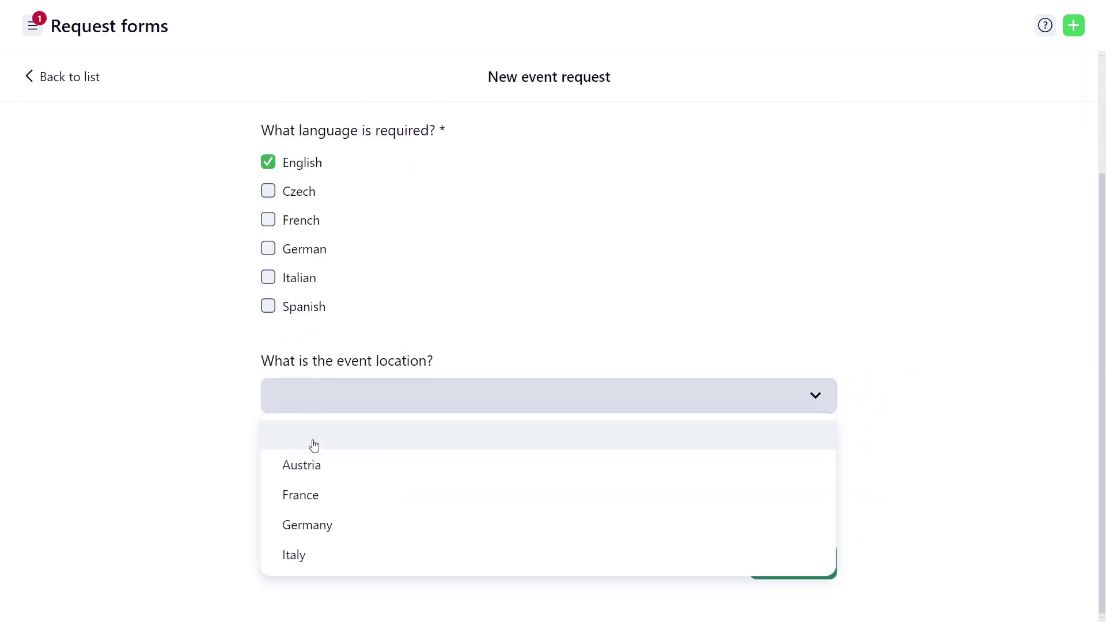
pyautogui.click(306, 526)
pyautogui.click(285, 490)
pyautogui.click(422, 208)
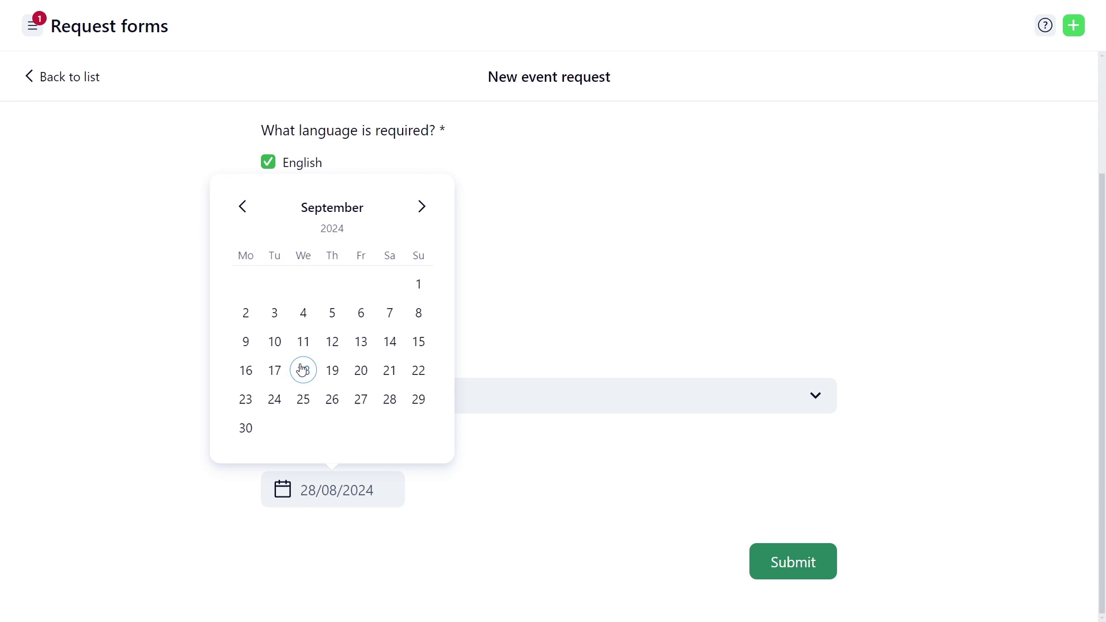
pyautogui.click(275, 400)
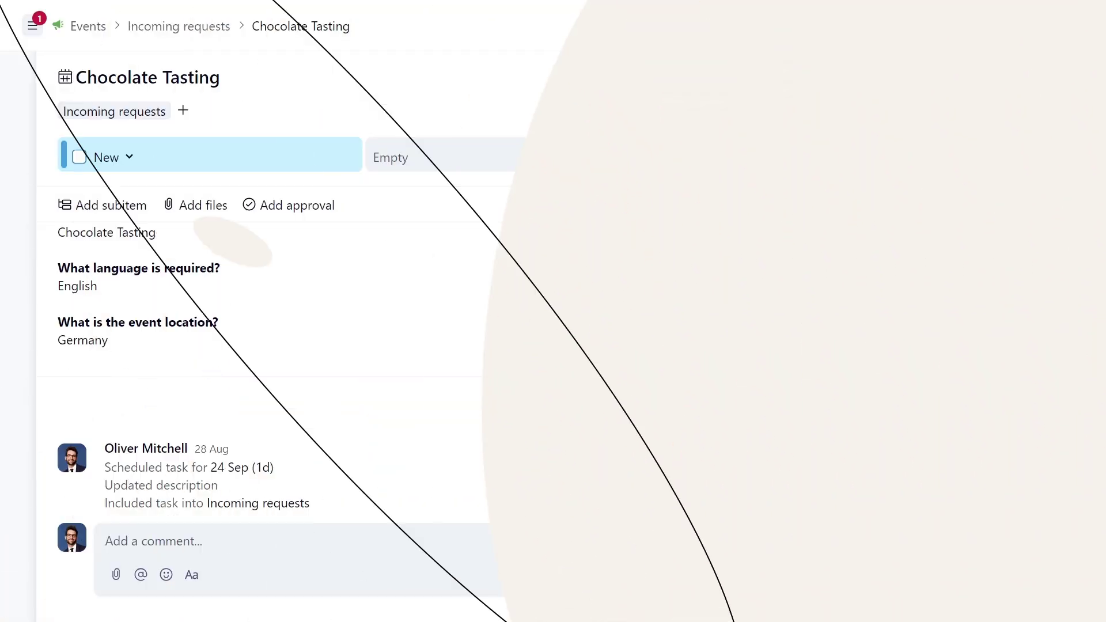
pyautogui.click(477, 158)
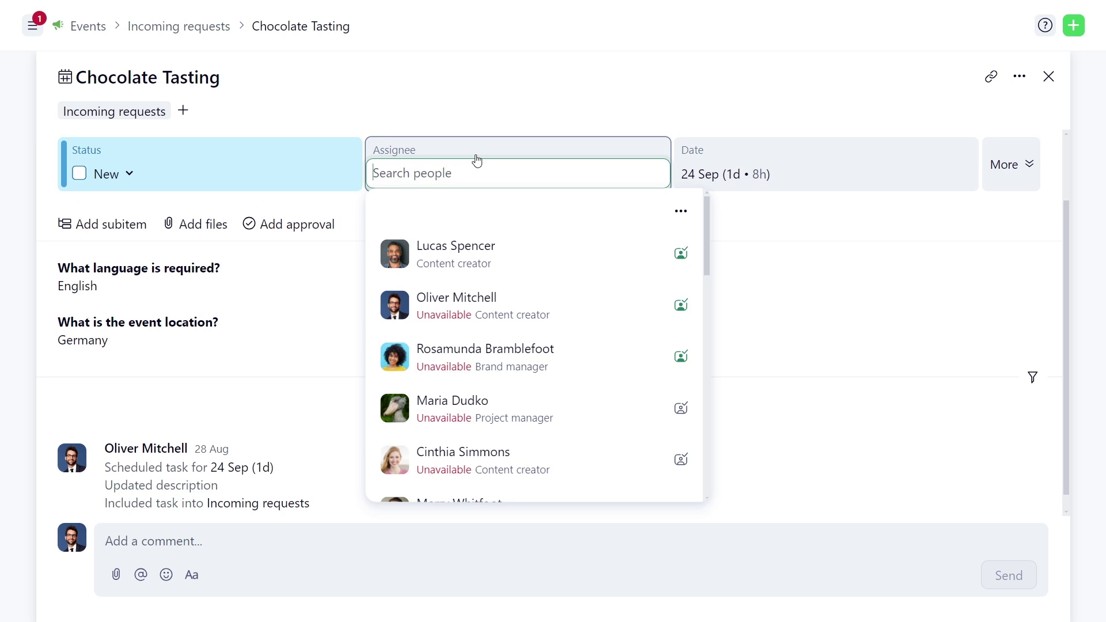
# Check suggested assignees' Language and Location - Country matches, then open the suggestion display options.
pyautogui.moveTo(682, 256)
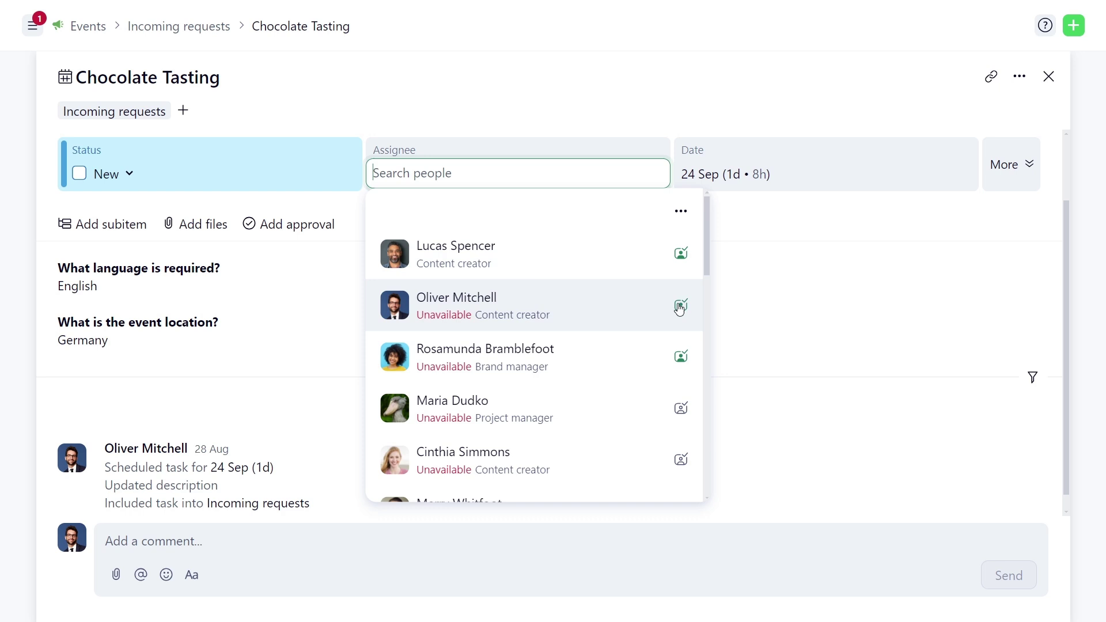
pyautogui.moveTo(680, 312)
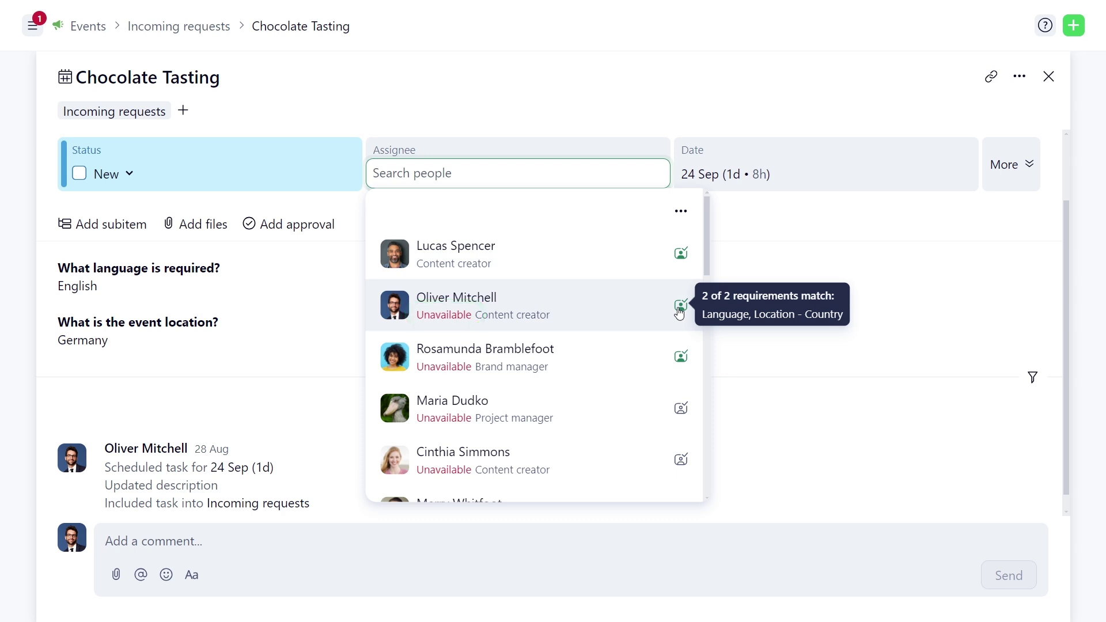
pyautogui.click(681, 212)
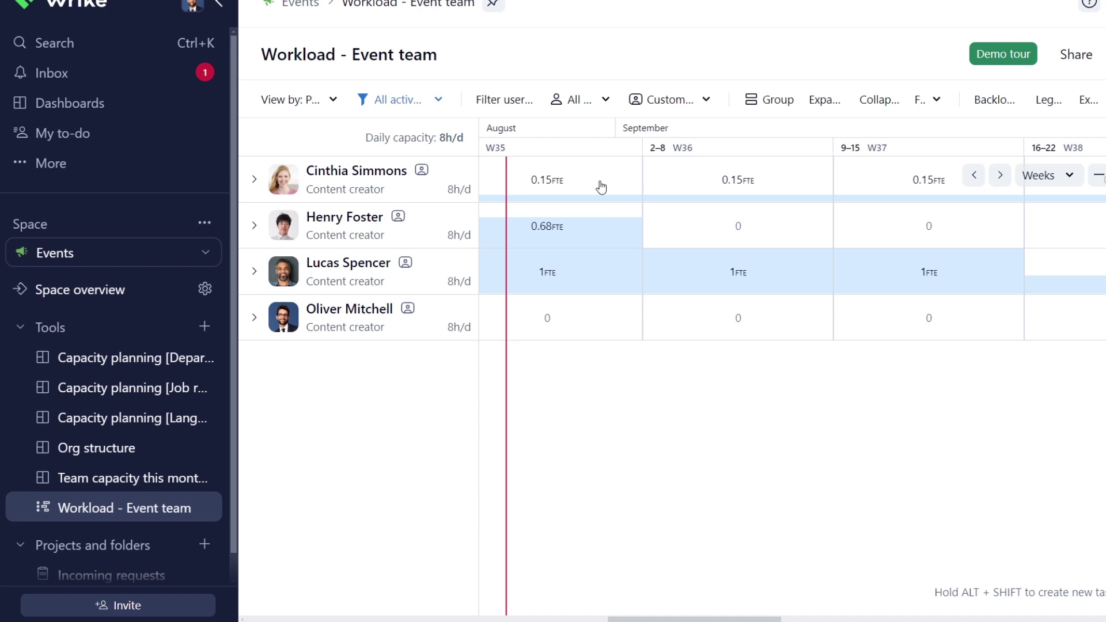
# Open the Culinary Arts Showcase task from the Backlog Box's Unassigned Incoming requests.
pyautogui.click(212, 25)
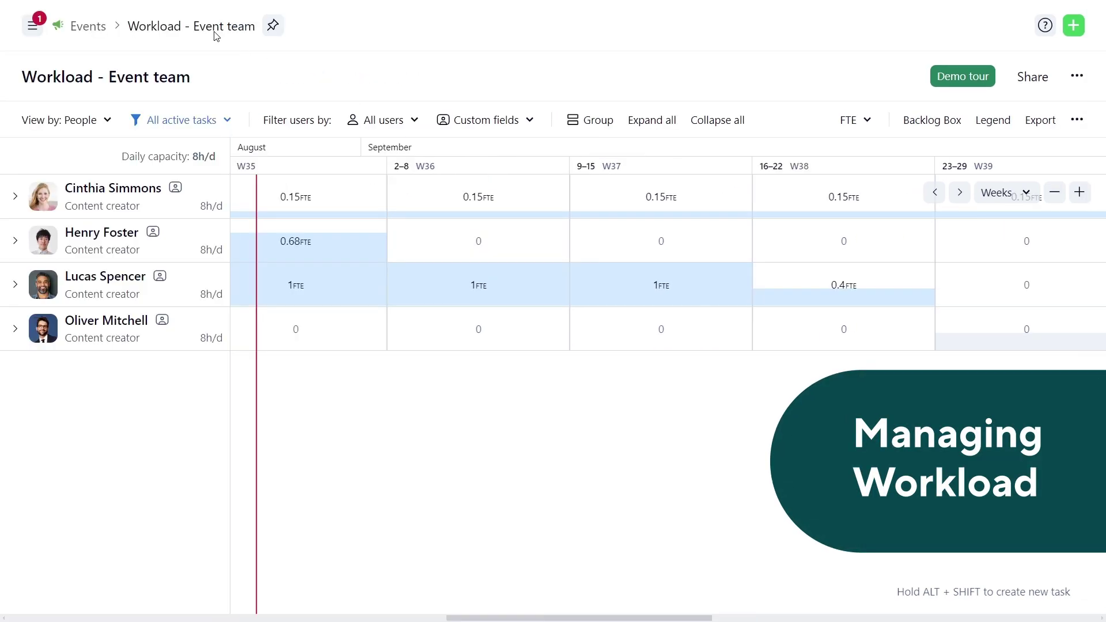
pyautogui.click(925, 128)
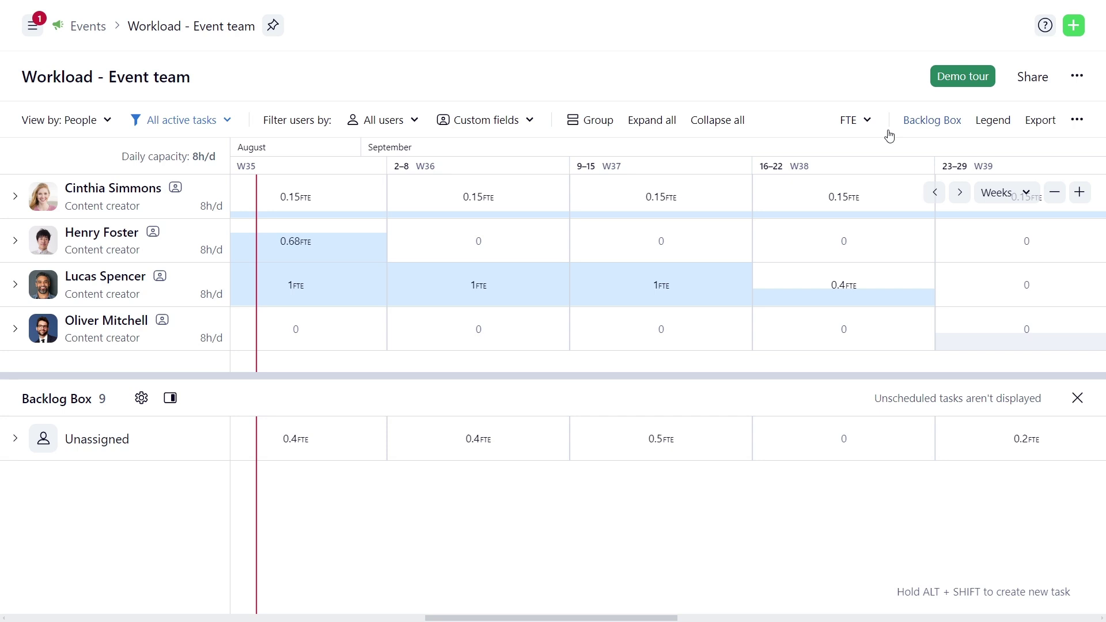
pyautogui.click(16, 441)
pyautogui.click(45, 486)
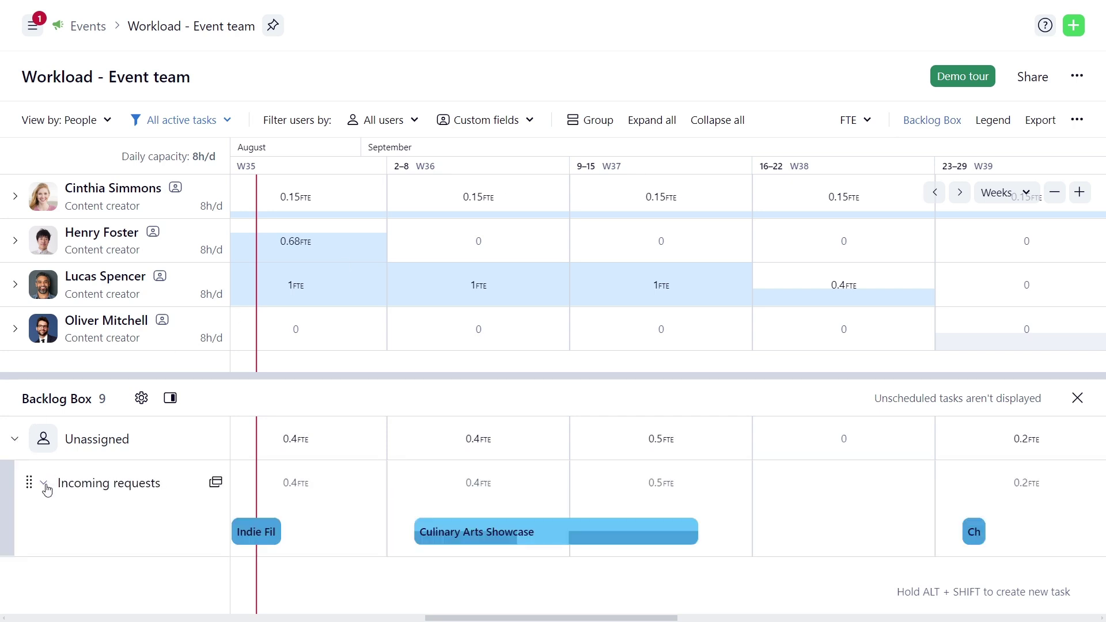
pyautogui.click(477, 542)
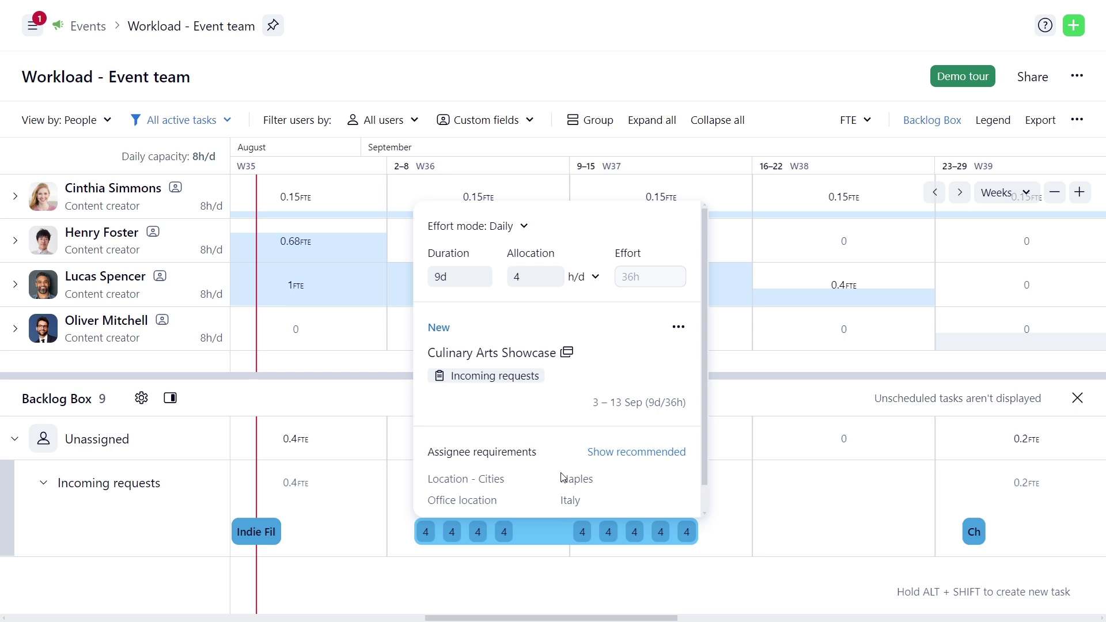
# Show recommended assignees for the task, then clear all custom field filters.
pyautogui.click(603, 453)
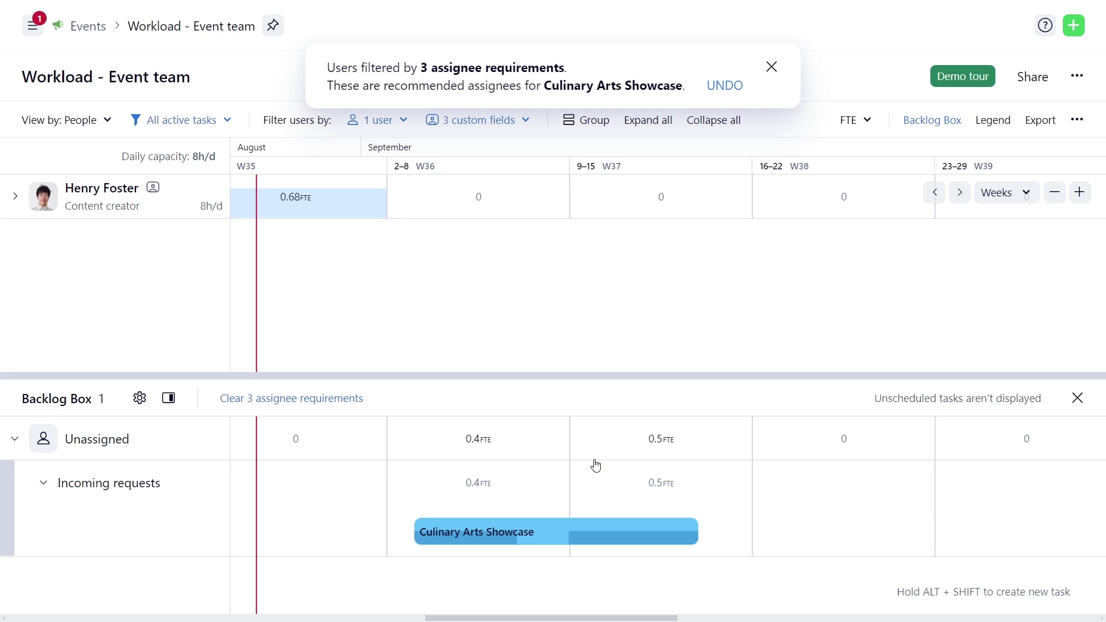
pyautogui.click(518, 121)
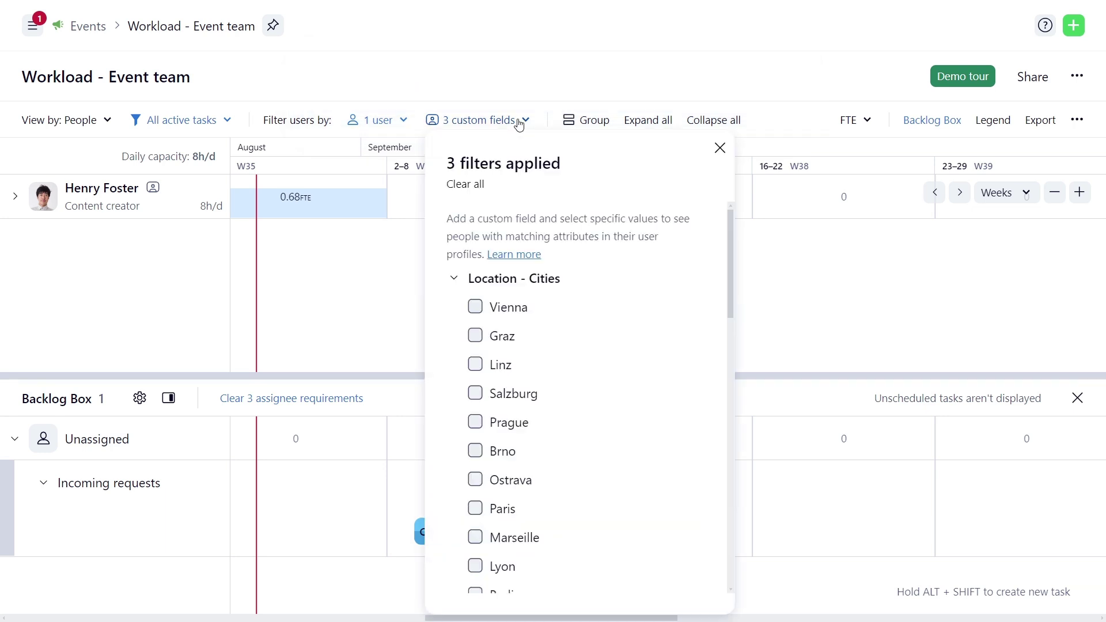
pyautogui.click(457, 184)
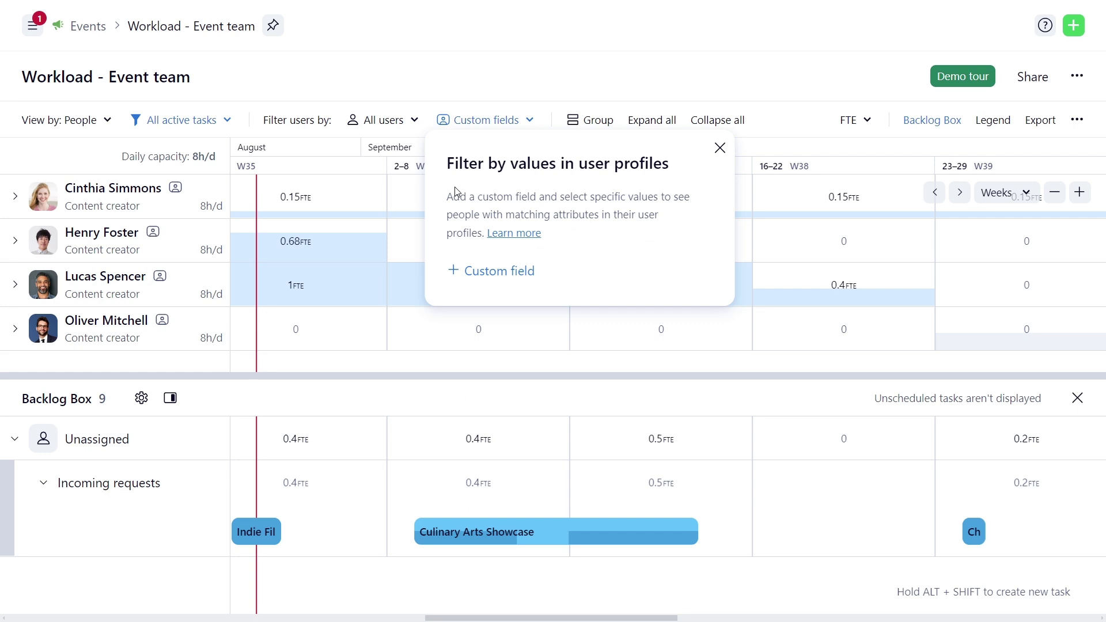
# Group workload people by Seniority level and expand the Mid-level and Senior groups.
pyautogui.click(593, 120)
pyautogui.scroll(-1, 608, 491)
pyautogui.scroll(-2, 607, 491)
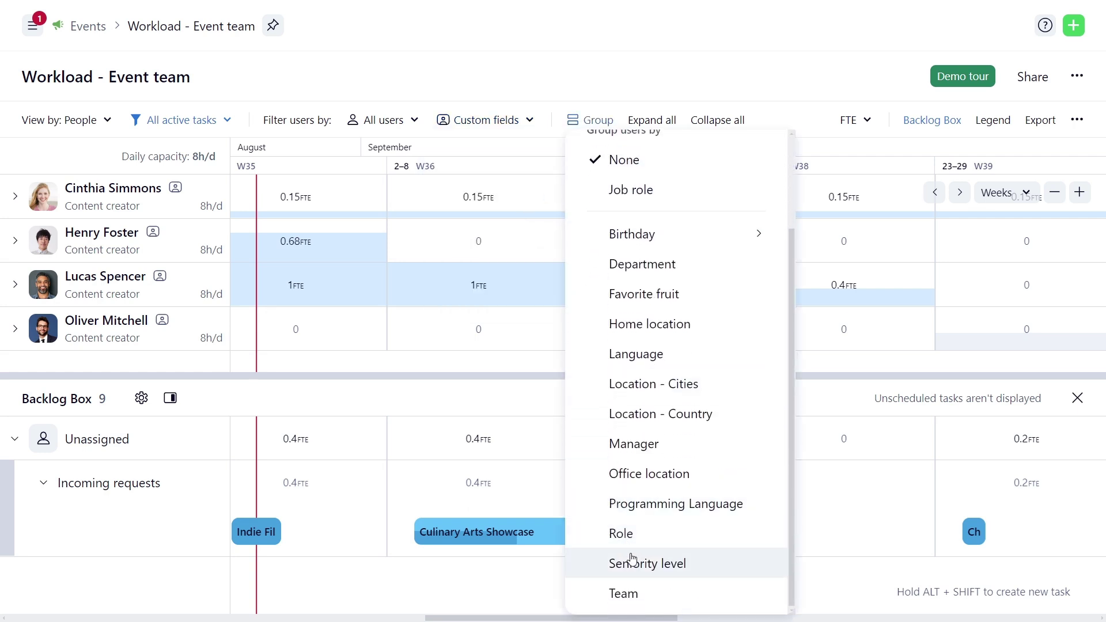
pyautogui.click(633, 564)
pyautogui.click(14, 198)
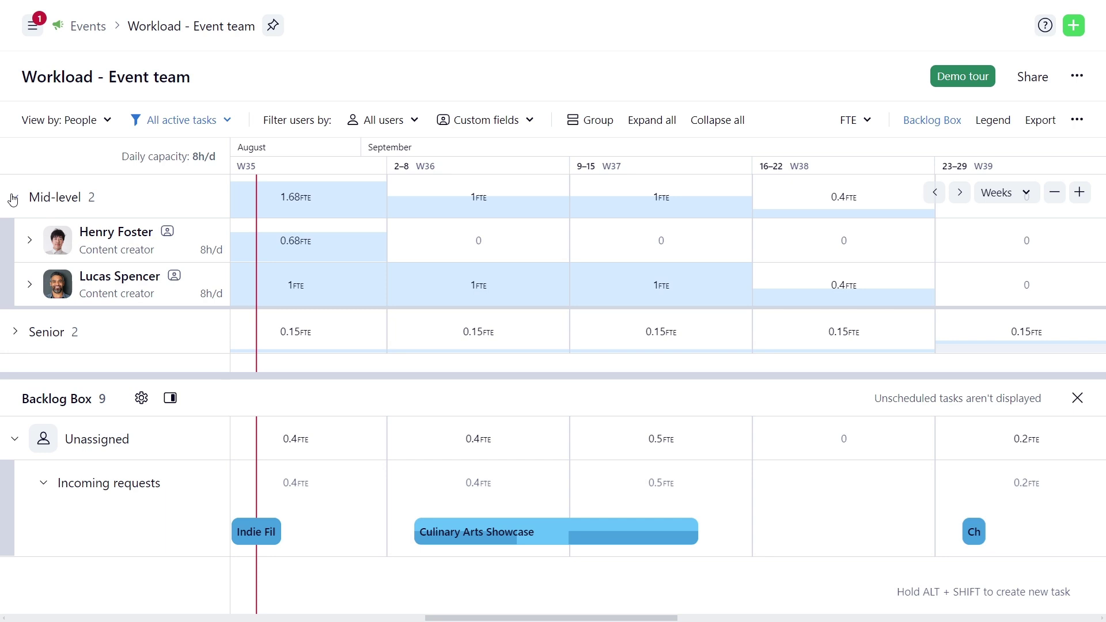
pyautogui.click(17, 328)
pyautogui.scroll(-1, 33, 325)
pyautogui.scroll(2, 34, 325)
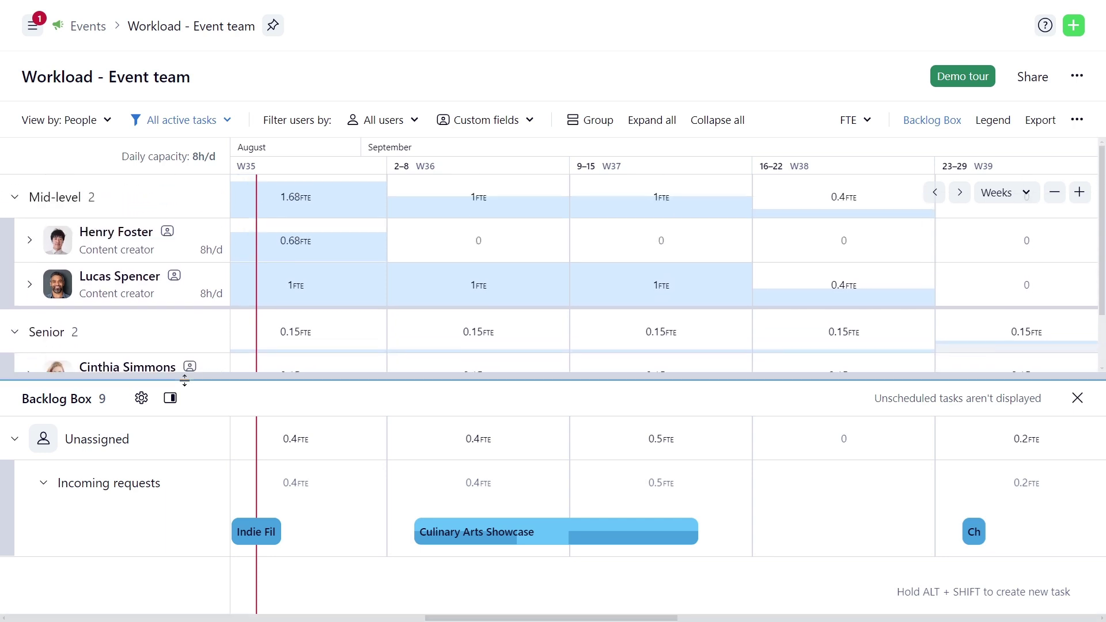
pyautogui.moveTo(190, 377); pyautogui.dragTo(190, 446)
pyautogui.moveTo(190, 368)
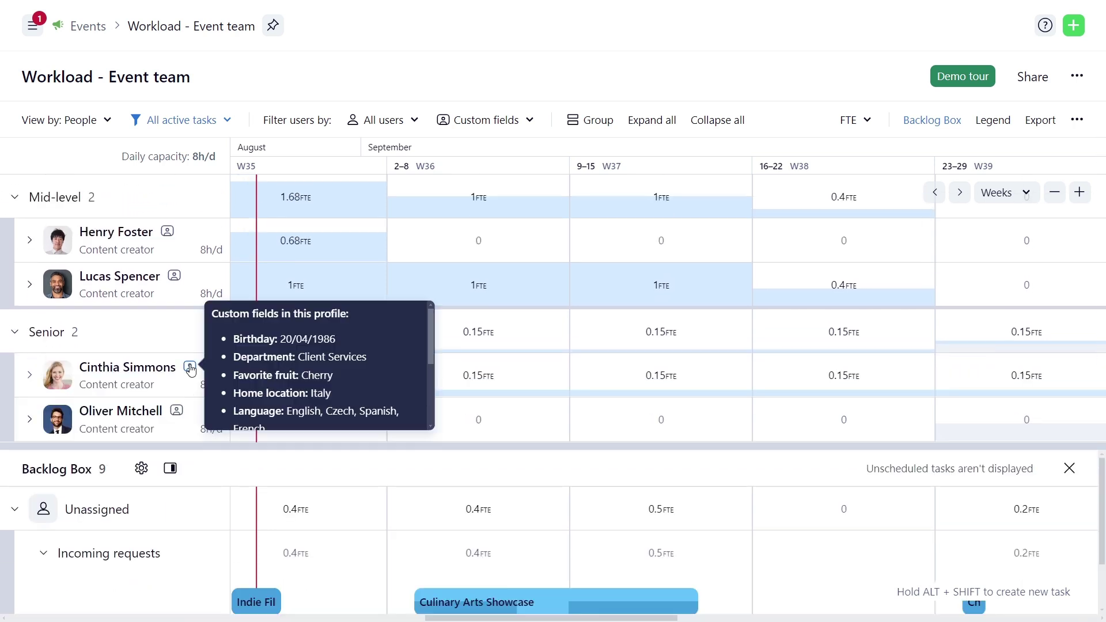
pyautogui.scroll(-2, 316, 392)
pyautogui.scroll(-2, 316, 388)
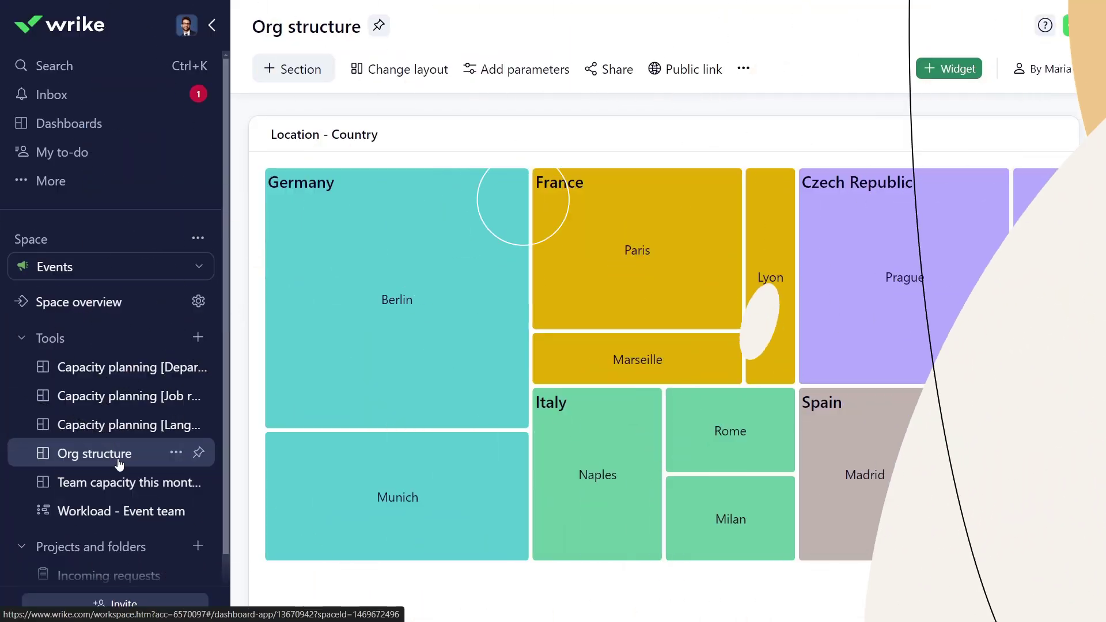
# Widen the Org structure dashboard and open the Departments - user count donut widget for editing.
pyautogui.click(213, 25)
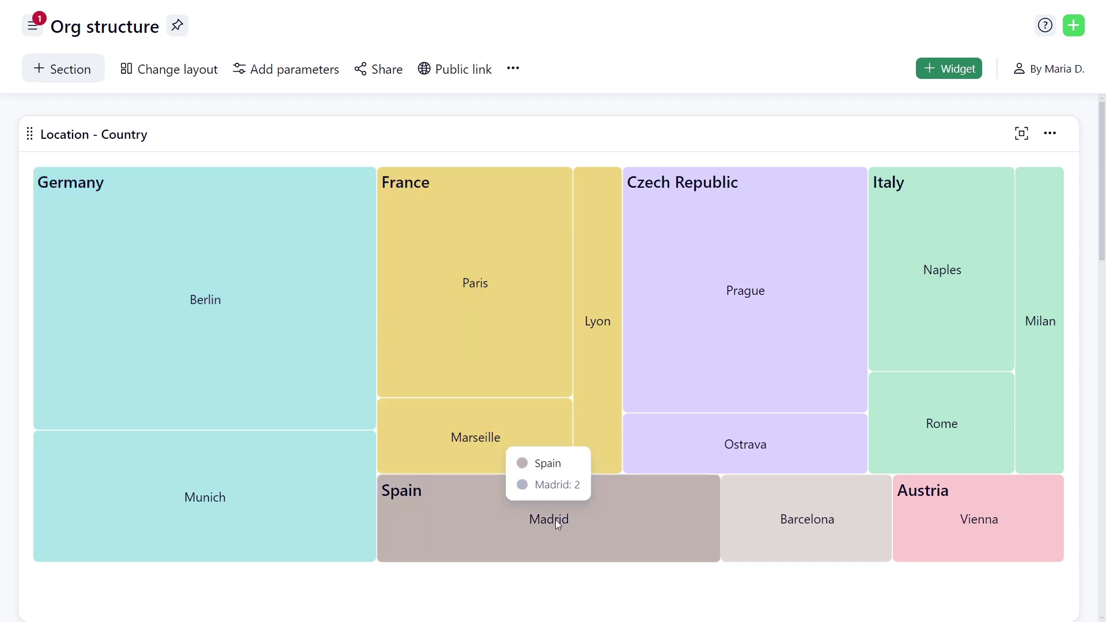
pyautogui.scroll(-9, 726, 344)
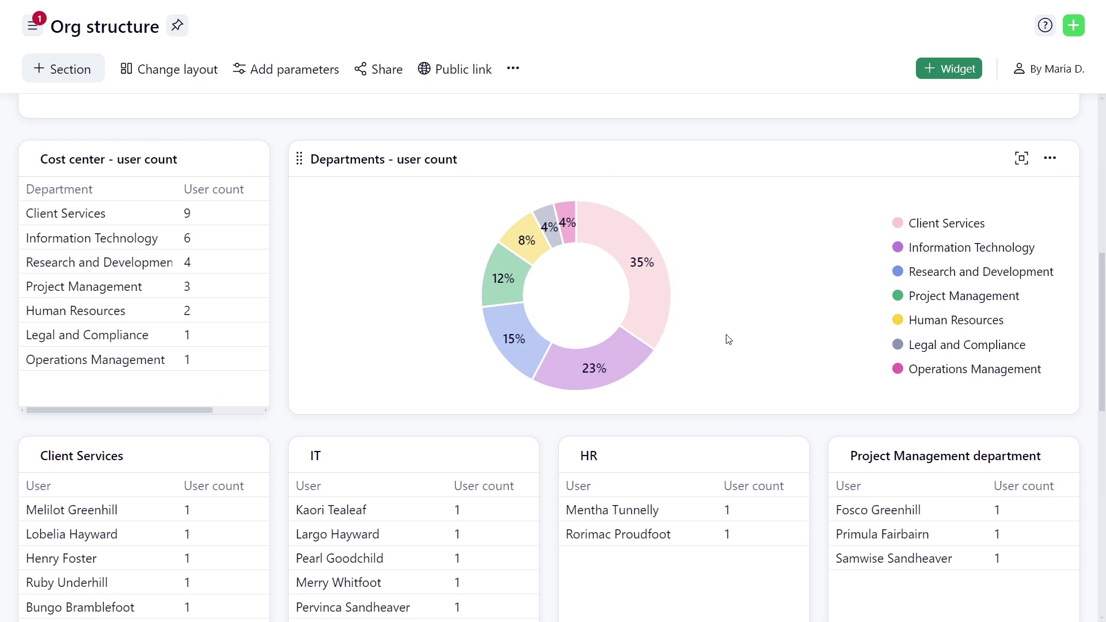
pyautogui.click(1050, 158)
pyautogui.click(994, 193)
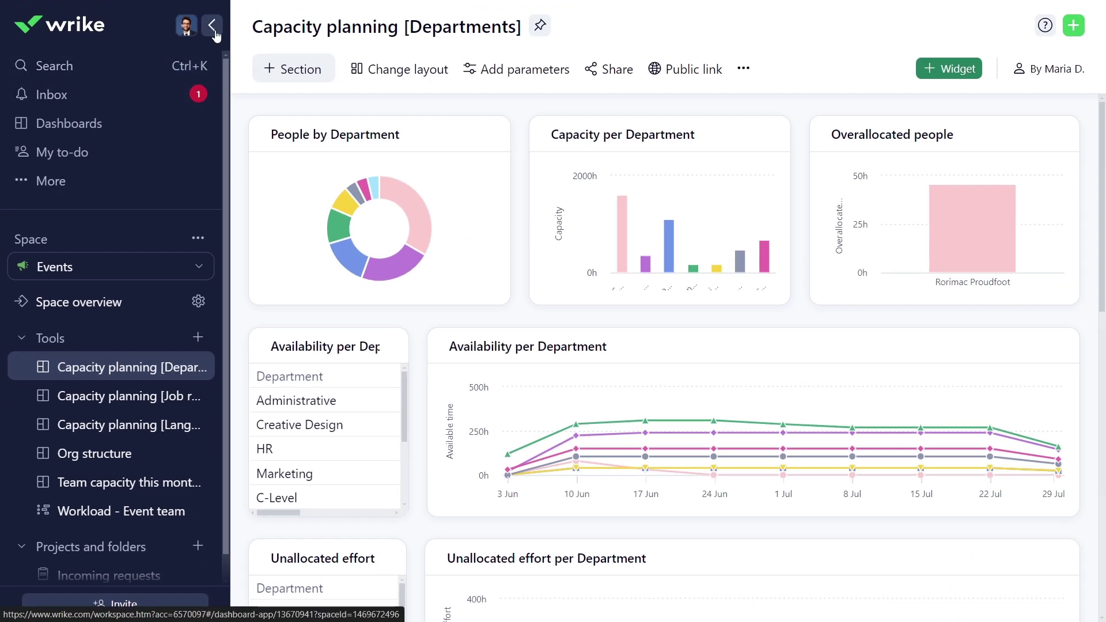
# Open the Capacity planning [Departments] dashboard and review its charts down to the Capacity vs Availability - User table.
pyautogui.click(212, 26)
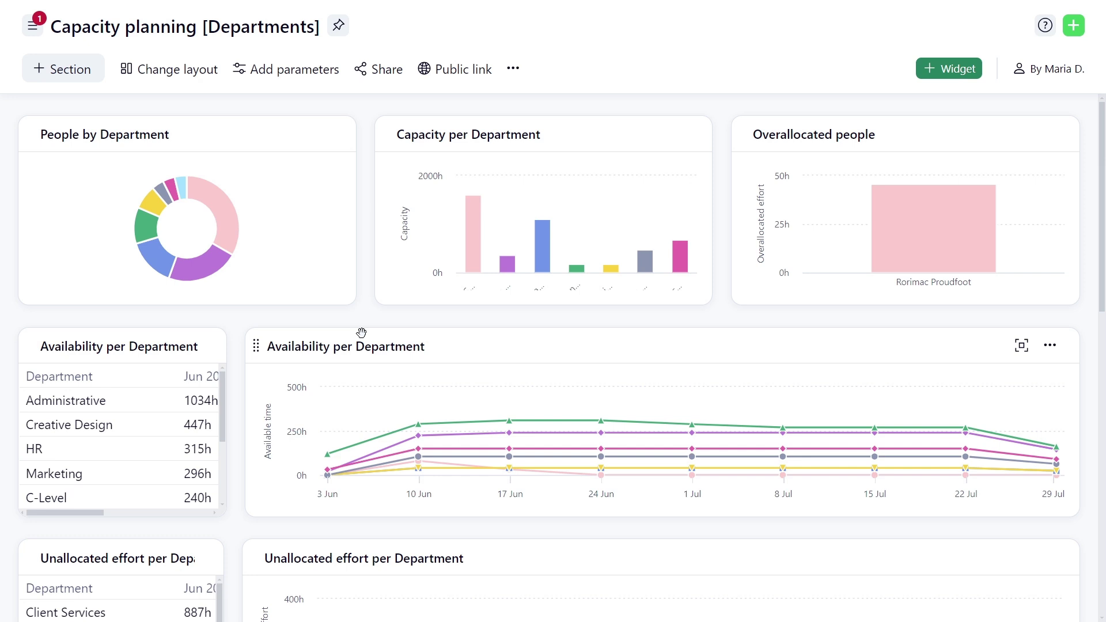
pyautogui.scroll(-8, 361, 333)
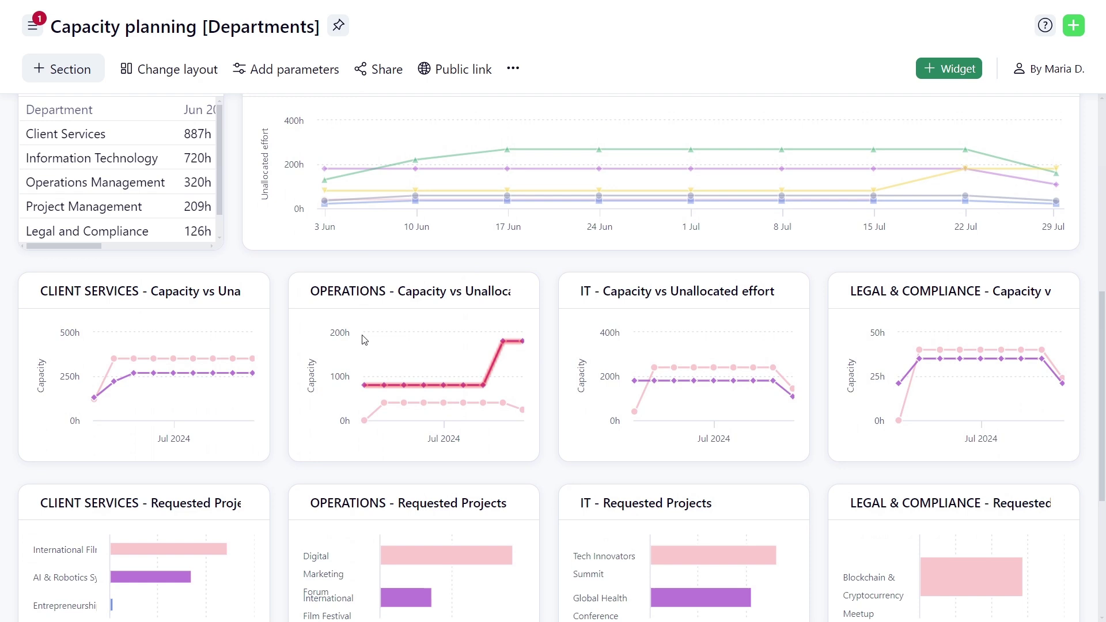
pyautogui.scroll(-5, 364, 340)
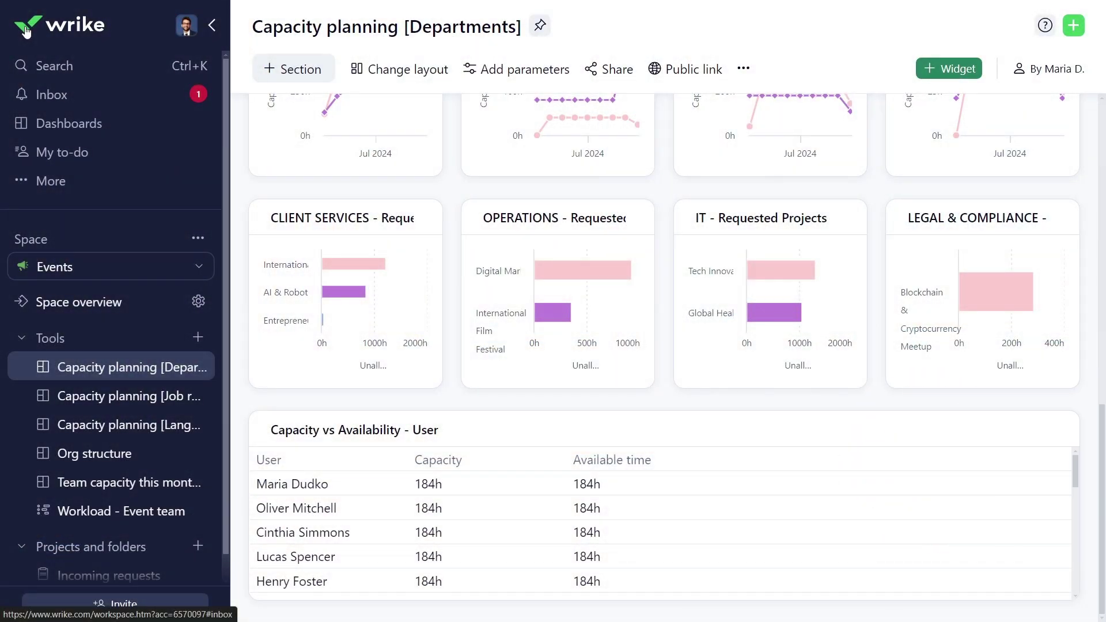
# Go to account settings' User types page, full width, showing the User profiles custom-field permissions.
pyautogui.click(186, 25)
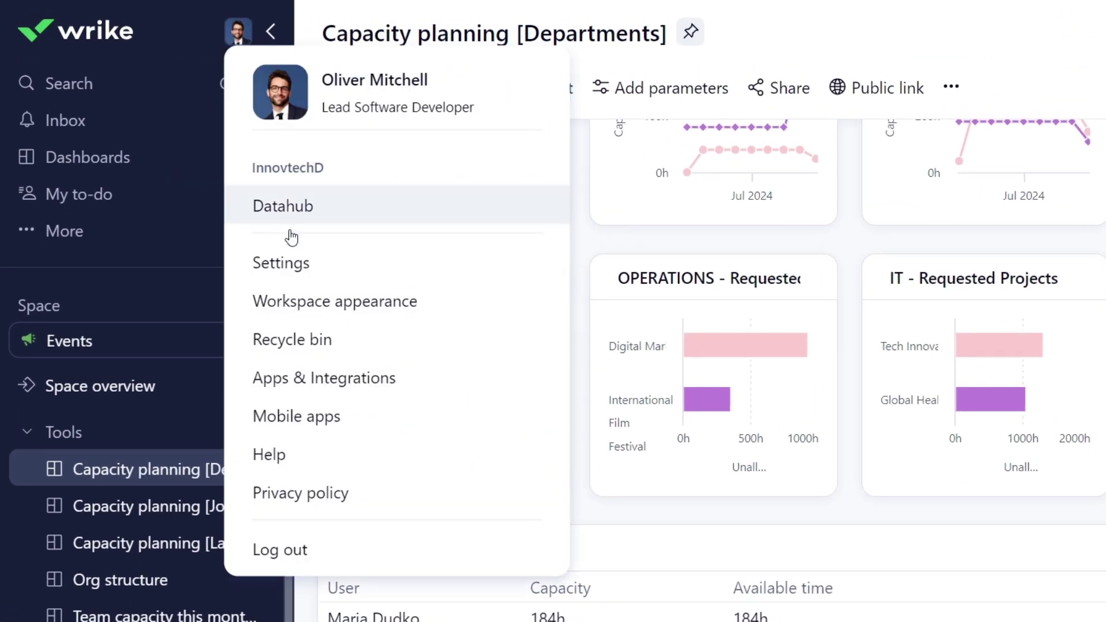
pyautogui.click(280, 273)
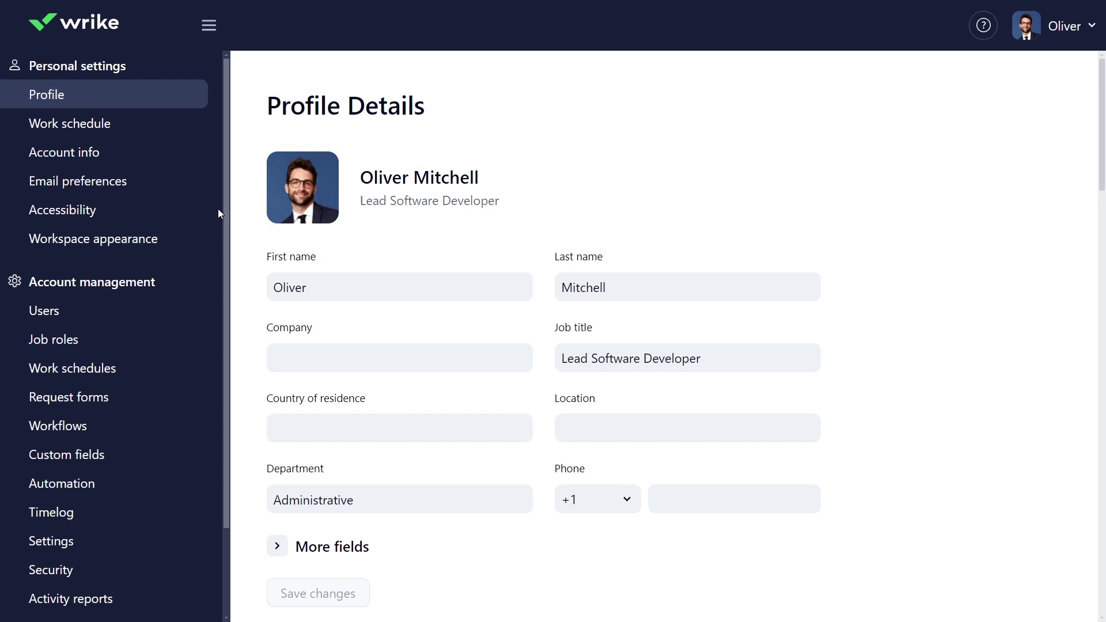
pyautogui.scroll(-3, 187, 267)
pyautogui.click(81, 580)
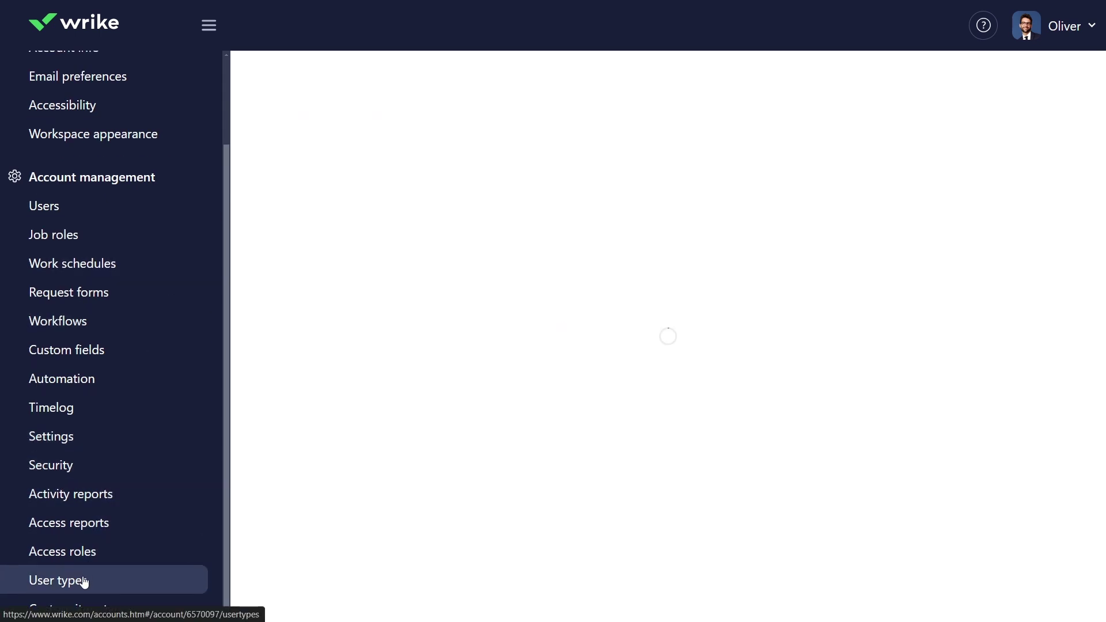
pyautogui.click(208, 25)
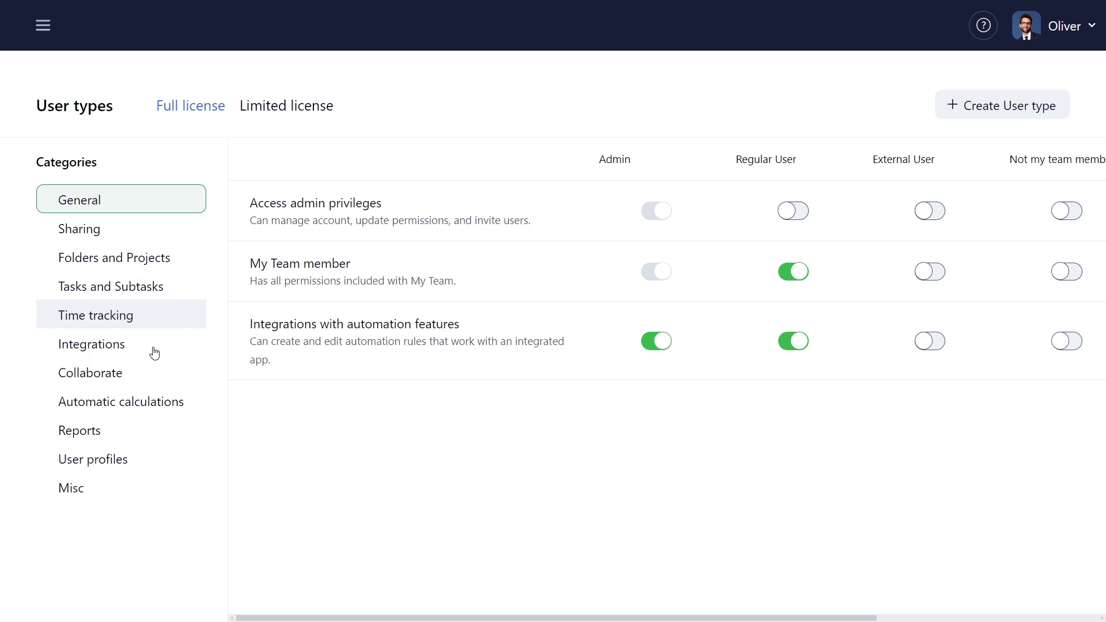
pyautogui.click(97, 462)
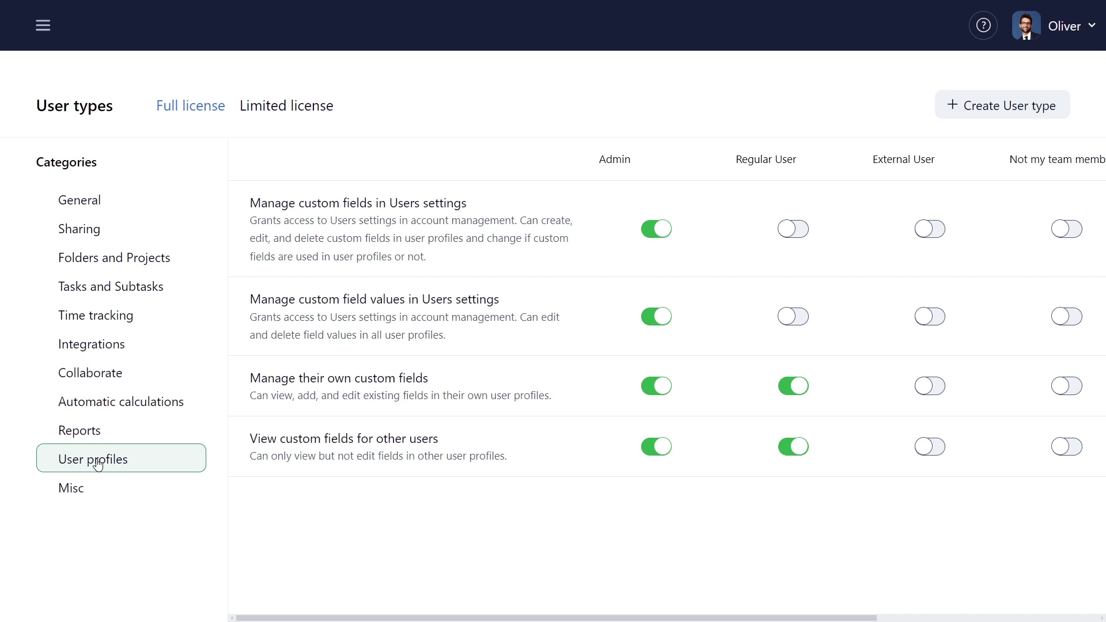
# Duplicate Regular User as a 'Manager' user type, save it, and allow it to manage custom field values.
pyautogui.moveTo(769, 159)
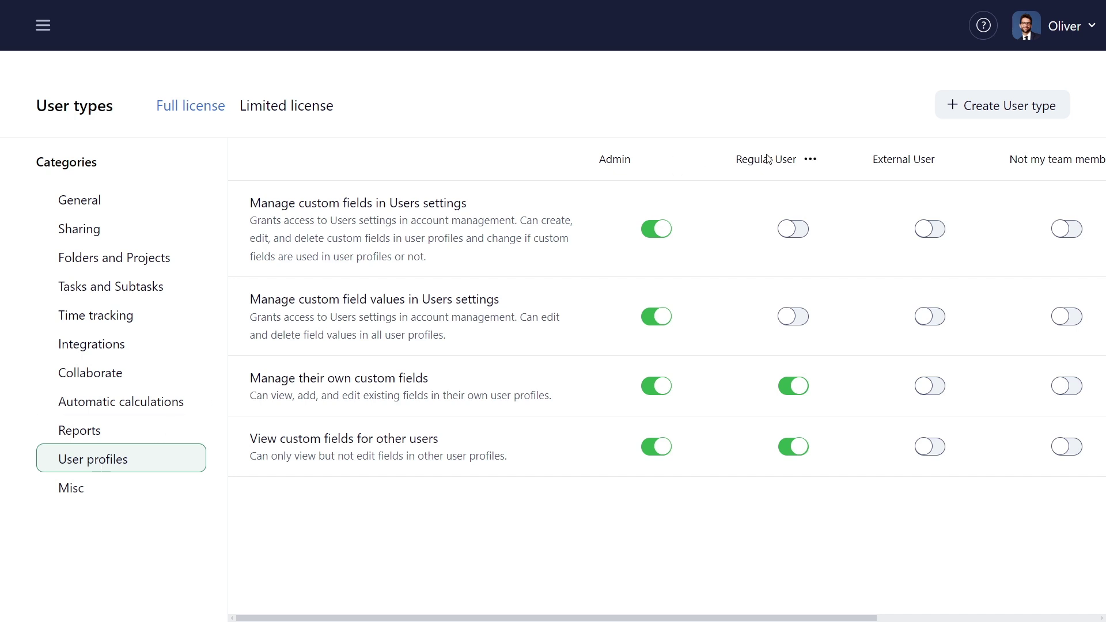
pyautogui.click(811, 161)
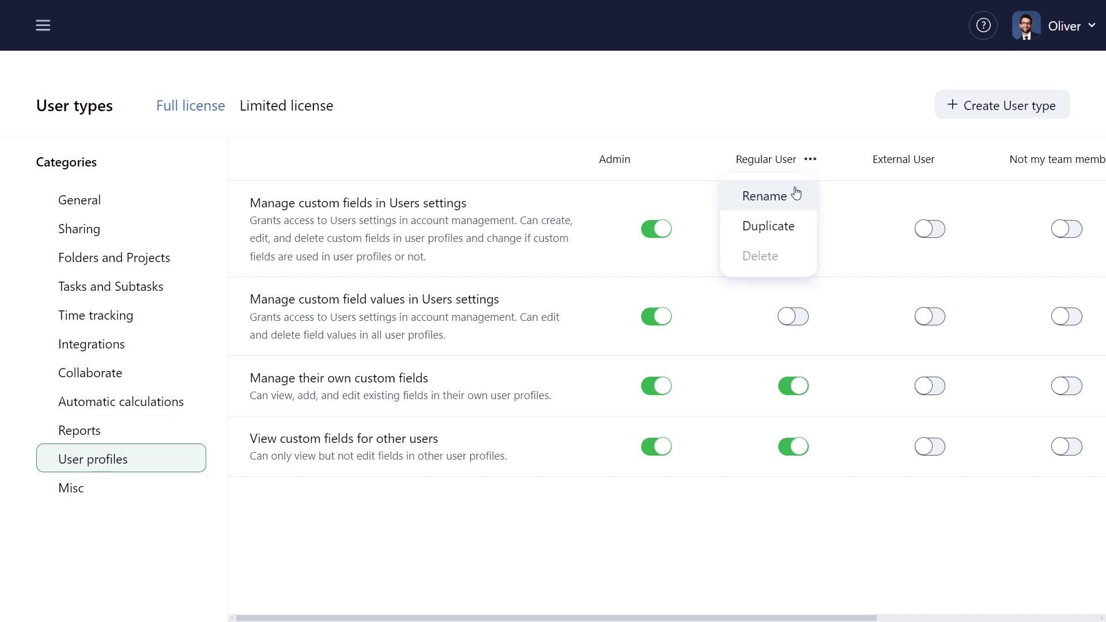
pyautogui.click(782, 229)
pyautogui.write('Manager')
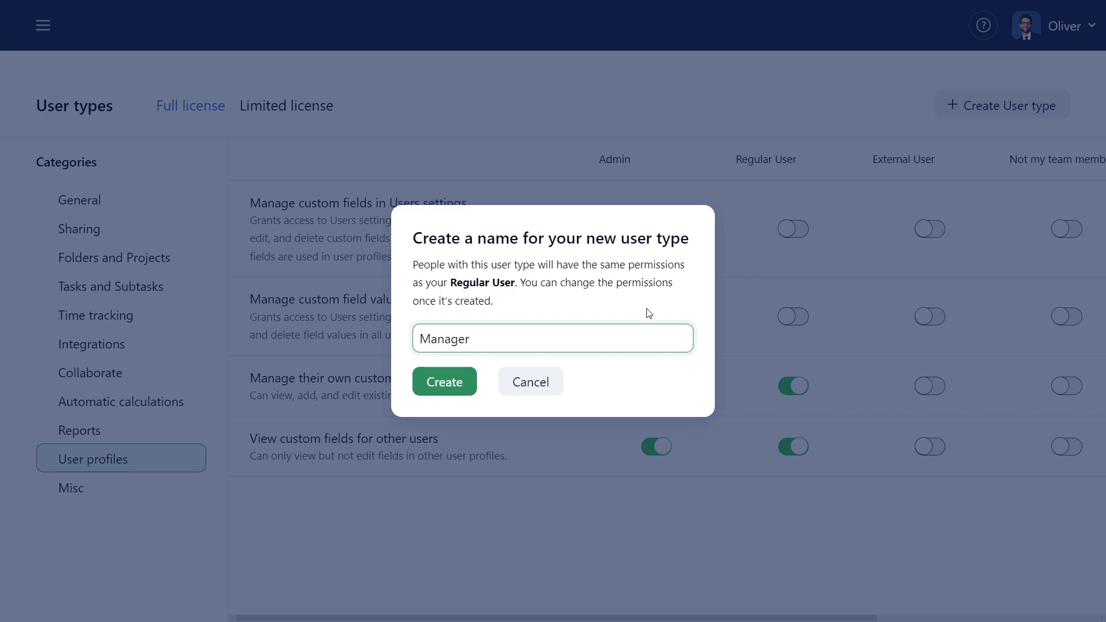
pyautogui.click(455, 386)
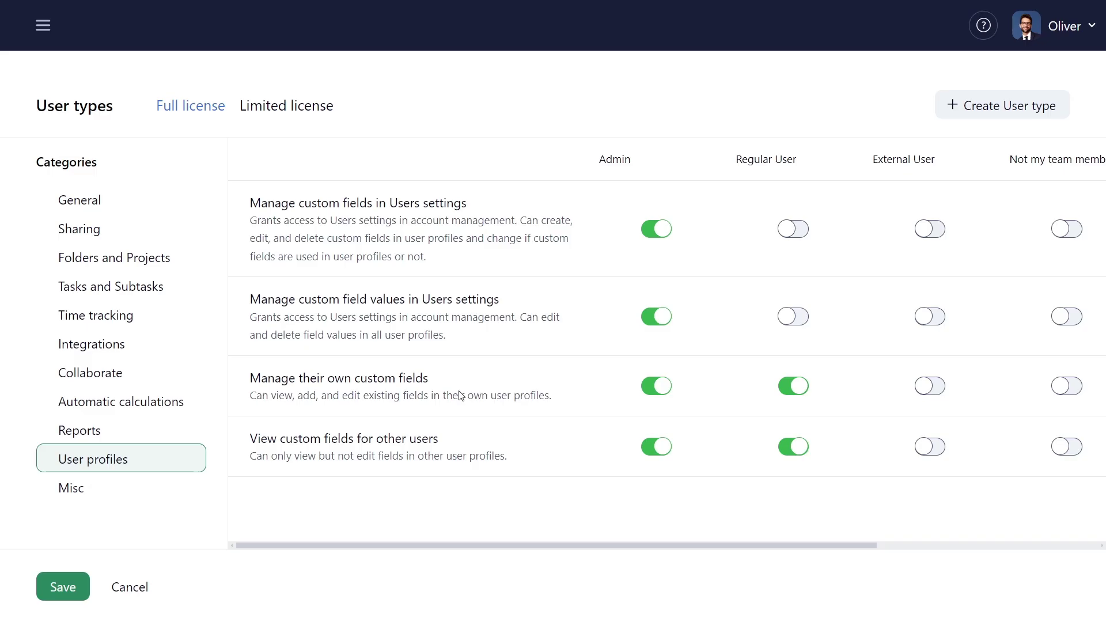
pyautogui.click(56, 587)
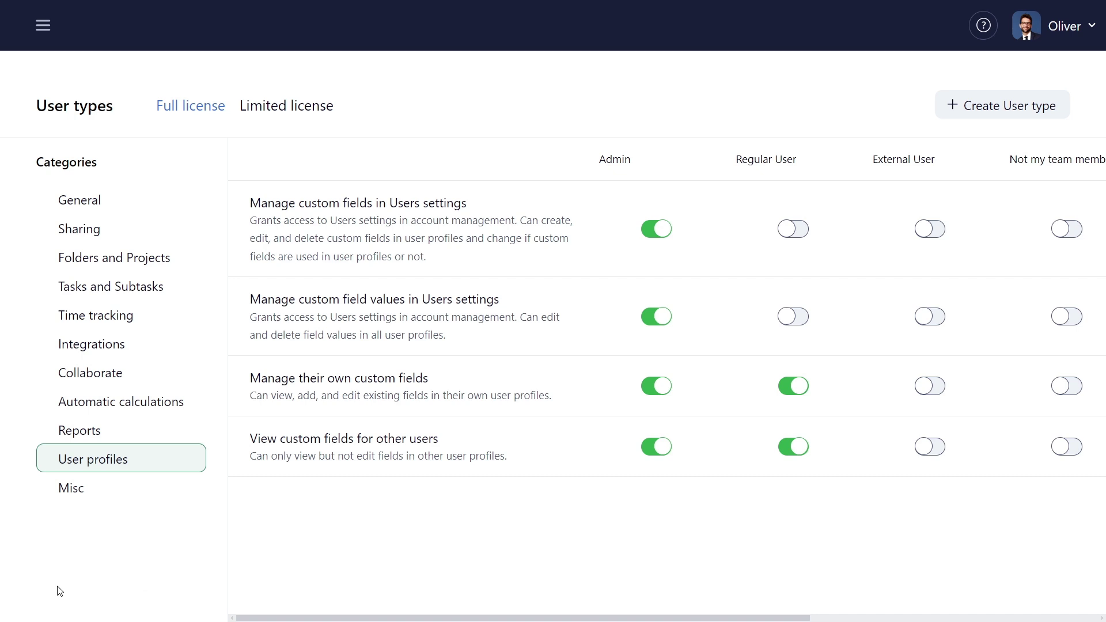
pyautogui.moveTo(324, 621); pyautogui.dragTo(651, 620)
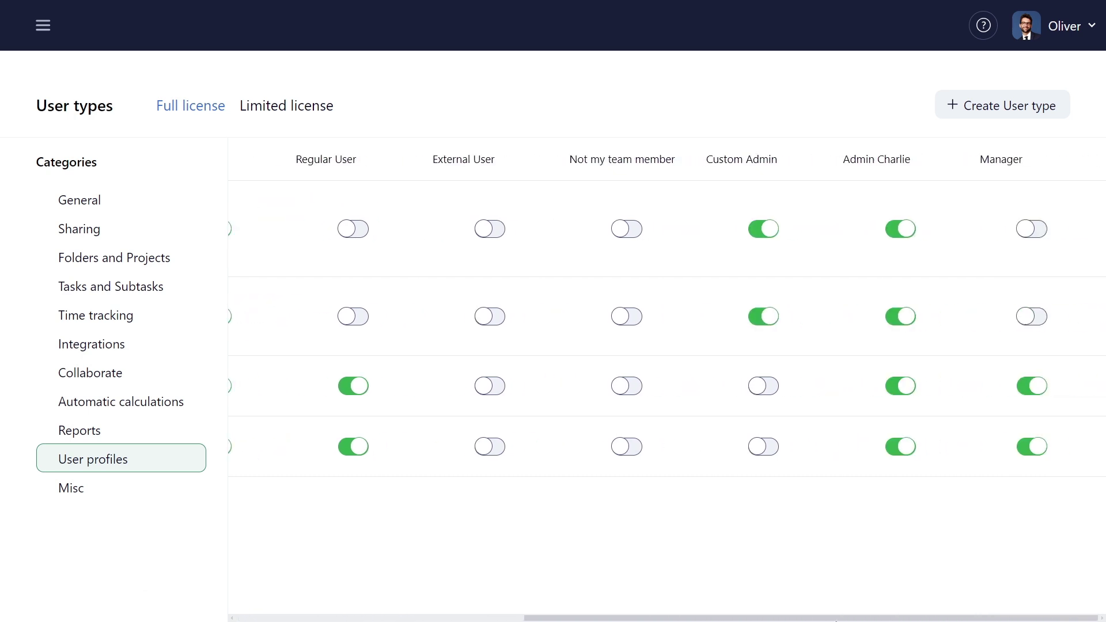
pyautogui.click(1028, 318)
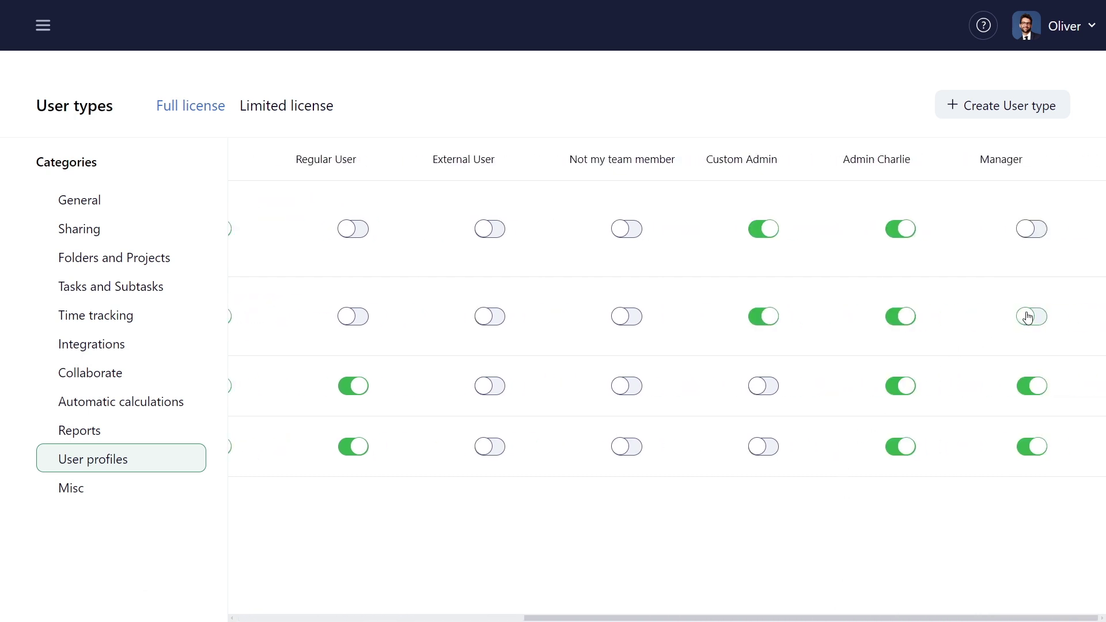